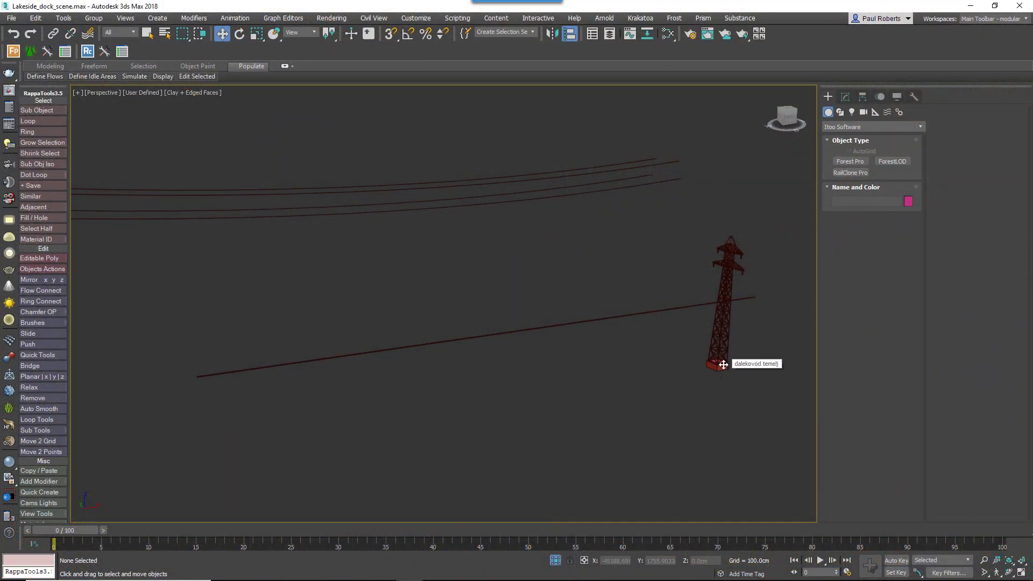
Align the overhead cables to the pylon with X/Y/Z positions set pivot point to pivot point
{"action": "left_click", "coordinate": [724, 365]}
{"action": "left_click", "coordinate": [576, 196]}
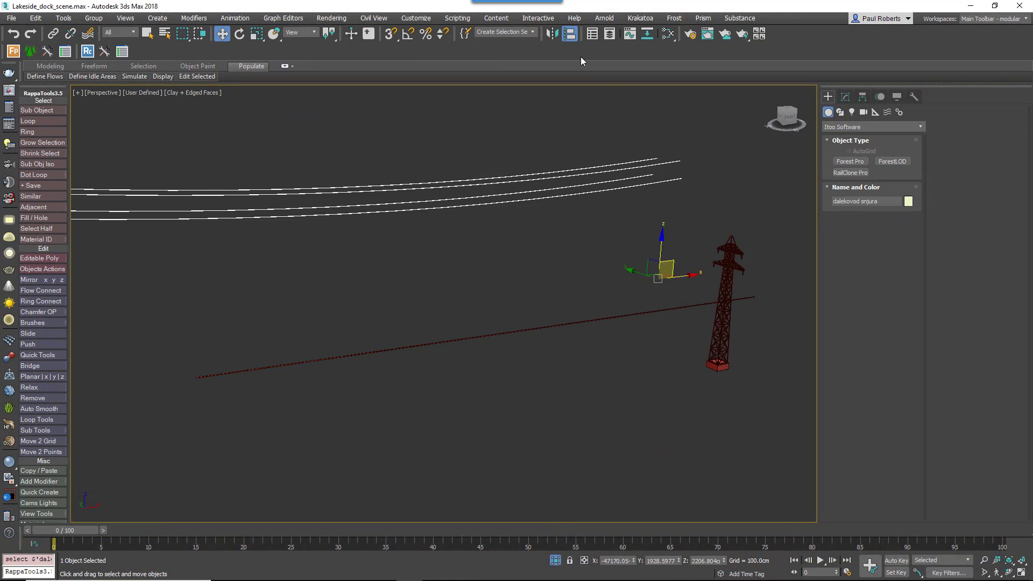
{"action": "left_click", "coordinate": [569, 33]}
{"action": "left_click", "coordinate": [727, 283]}
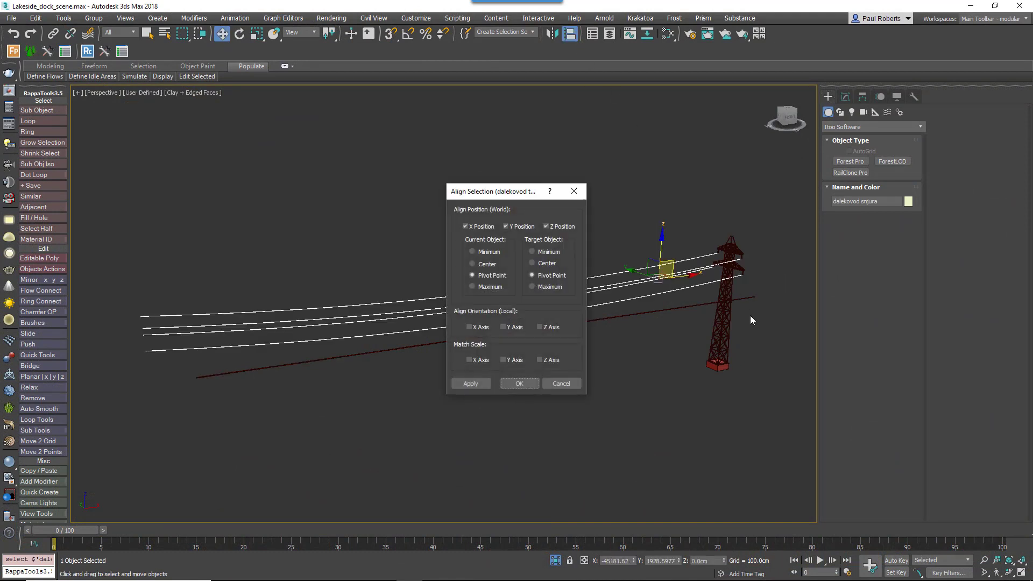
{"action": "left_click", "coordinate": [503, 383]}
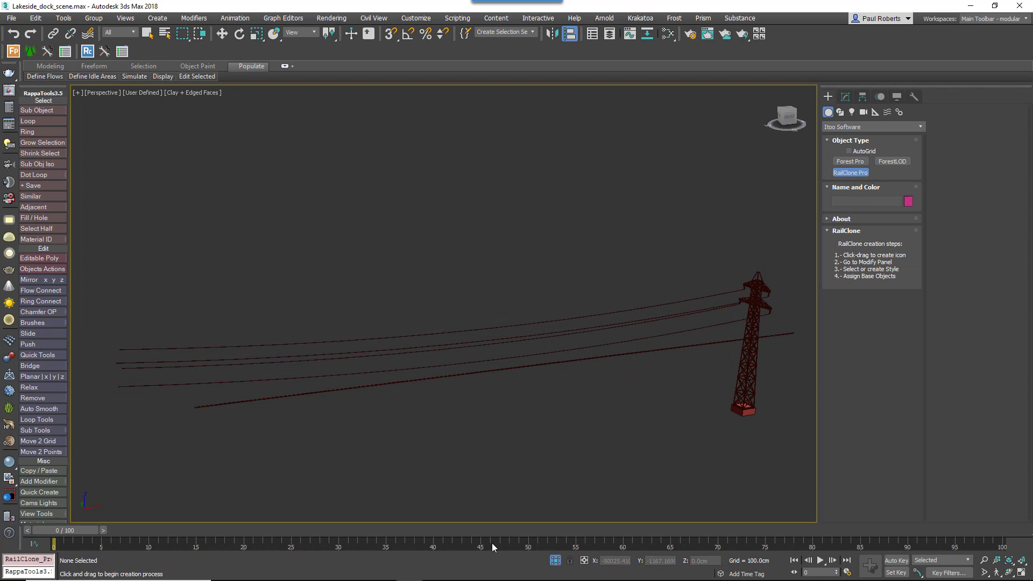
Create a RailClone object, RailClone005, and open its Style Editor
{"action": "left_click_drag", "start_coordinate": [451, 438], "coordinate": [475, 461]}
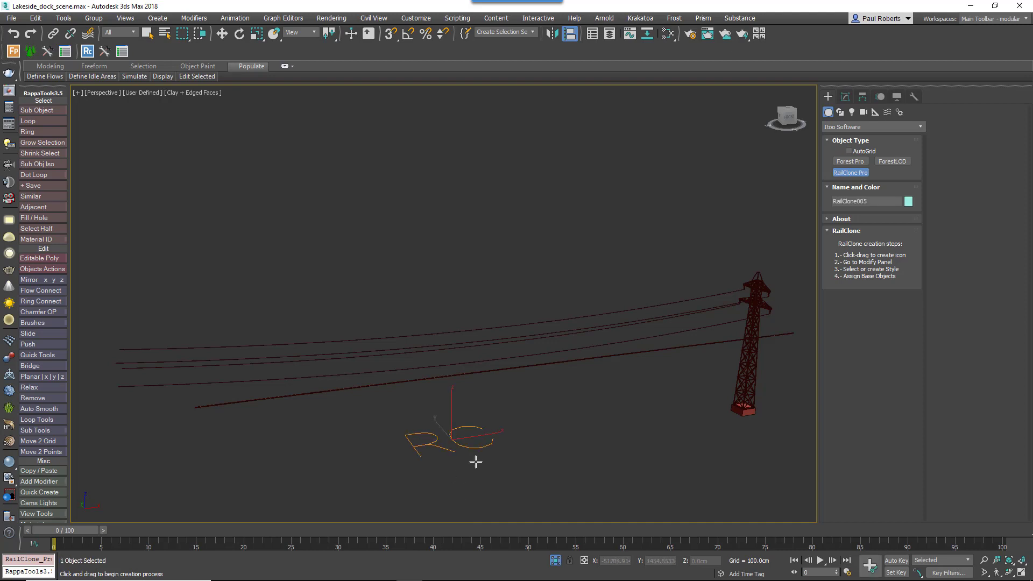
{"action": "right_click", "coordinate": [475, 461]}
{"action": "left_click", "coordinate": [845, 97]}
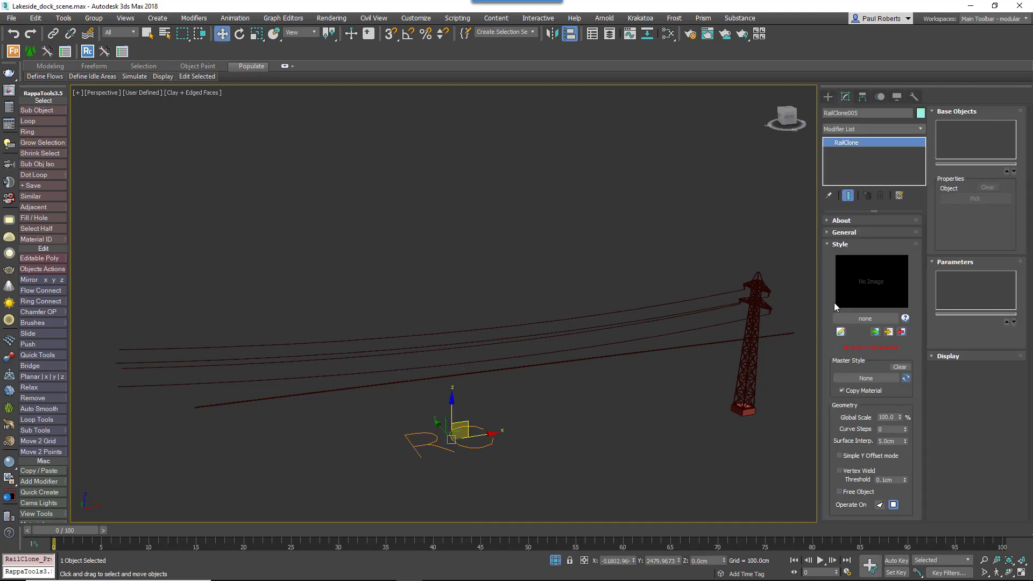
{"action": "left_click", "coordinate": [842, 332]}
Add a Linear 1S generator and a Spline node to the style canvas
{"action": "left_click_drag", "start_coordinate": [555, 61], "coordinate": [335, 61]}
{"action": "left_click_drag", "start_coordinate": [563, 117], "coordinate": [439, 138]}
{"action": "left_click_drag", "start_coordinate": [558, 155], "coordinate": [347, 153]}
Pick the long line for the Spline node and wire it to the generator's path
{"action": "left_click", "coordinate": [159, 130]}
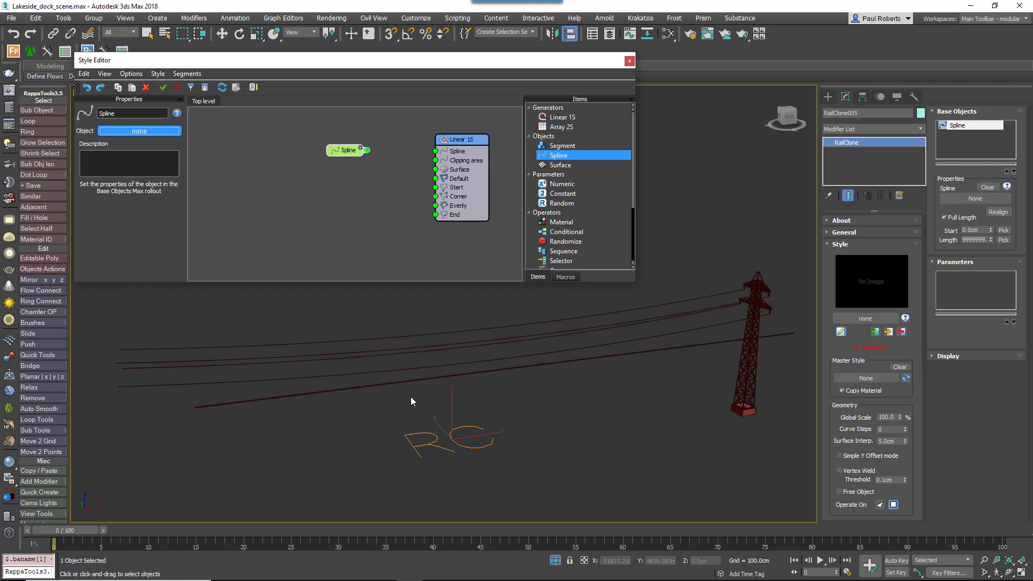
{"action": "left_click", "coordinate": [403, 382]}
{"action": "left_click_drag", "start_coordinate": [364, 143], "coordinate": [436, 151]}
Add a dalekovod temelj pylon segment wired to Start and End, plus a second empty segment
{"action": "left_click", "coordinate": [557, 146]}
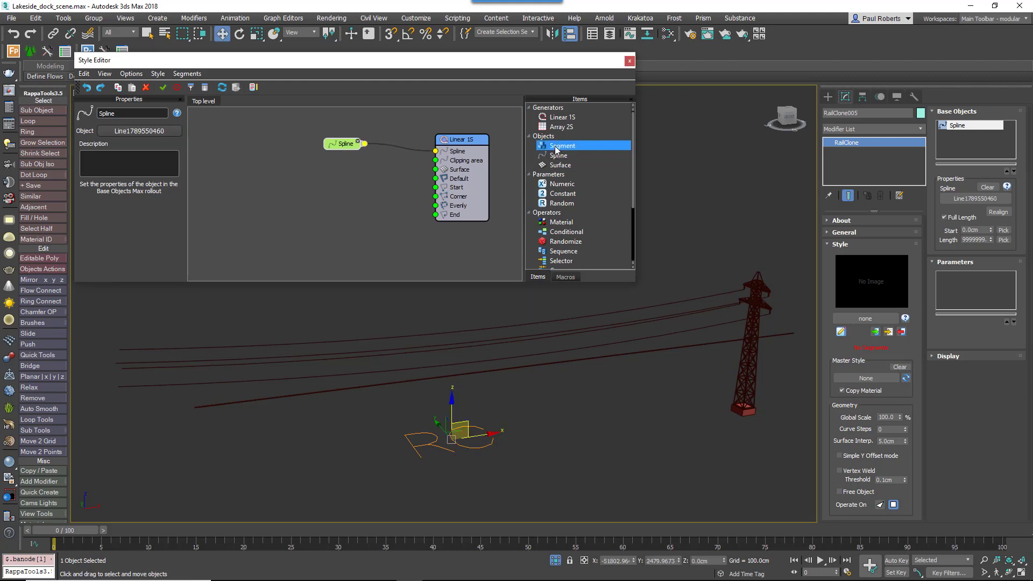
{"action": "left_click_drag", "start_coordinate": [558, 147], "coordinate": [344, 178]}
{"action": "left_click", "coordinate": [157, 142]}
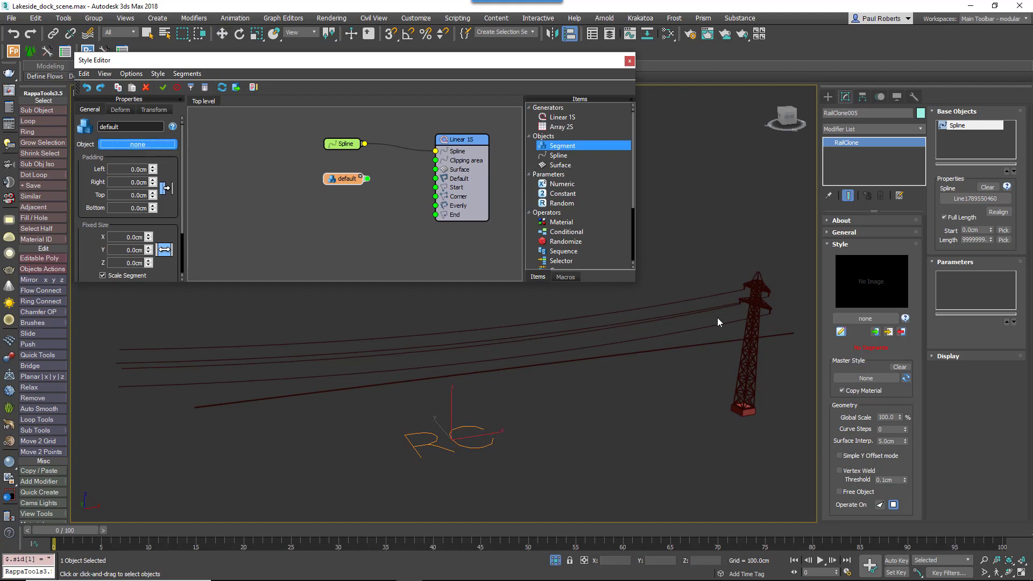
{"action": "left_click", "coordinate": [752, 374]}
{"action": "left_click_drag", "start_coordinate": [357, 179], "coordinate": [431, 200]}
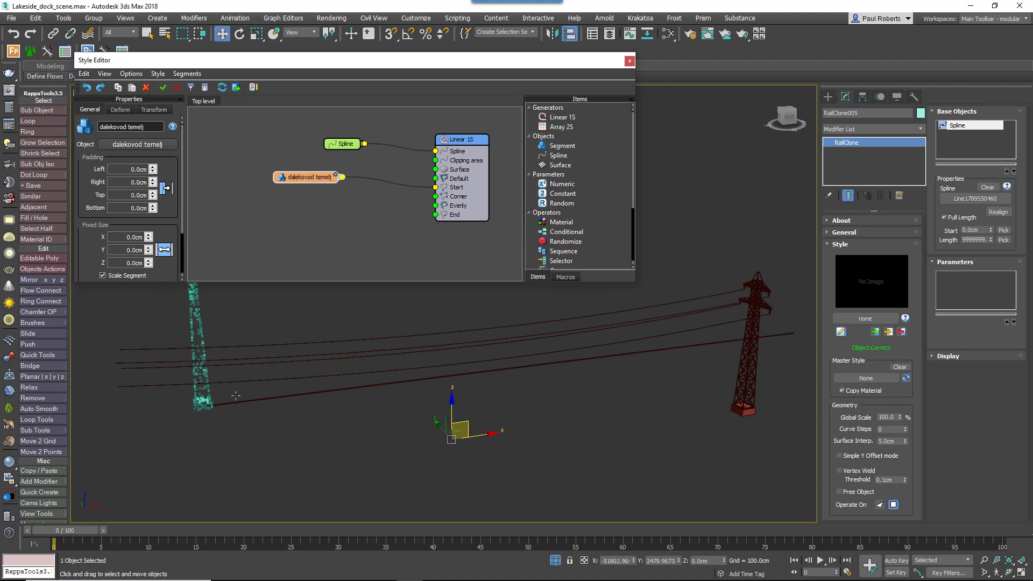
{"action": "middle_click_drag", "start_coordinate": [238, 375], "coordinate": [210, 409], "text": "alt"}
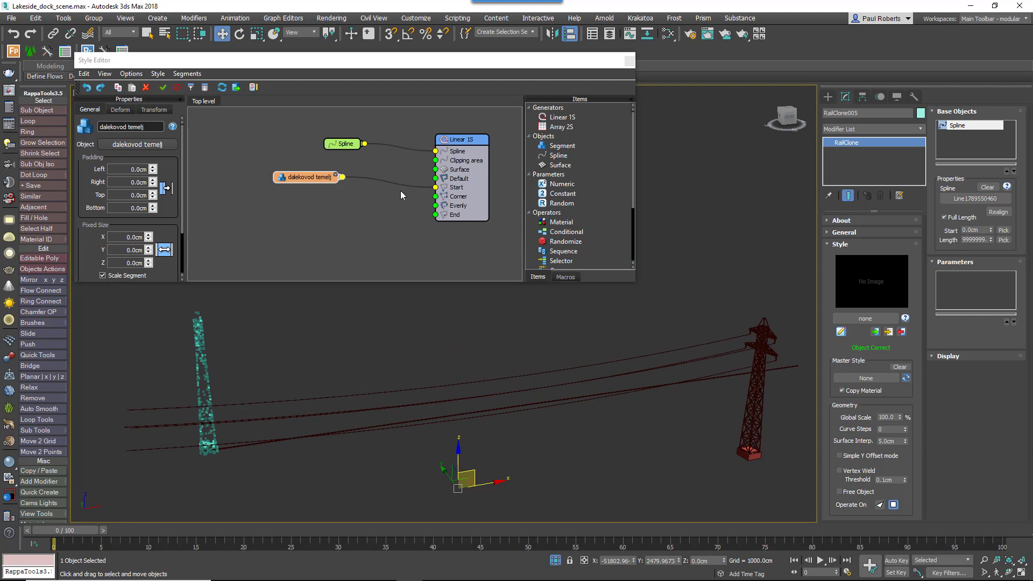
{"action": "left_click_drag", "start_coordinate": [342, 177], "coordinate": [435, 215]}
{"action": "middle_click_drag", "start_coordinate": [581, 418], "coordinate": [500, 376], "text": "alt"}
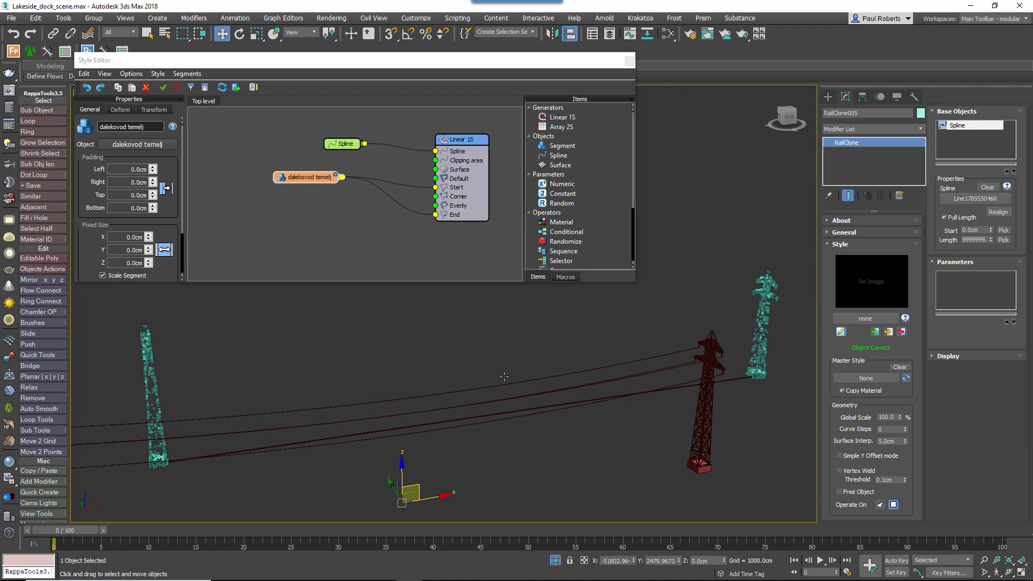
{"action": "left_click_drag", "start_coordinate": [294, 177], "coordinate": [290, 213]}
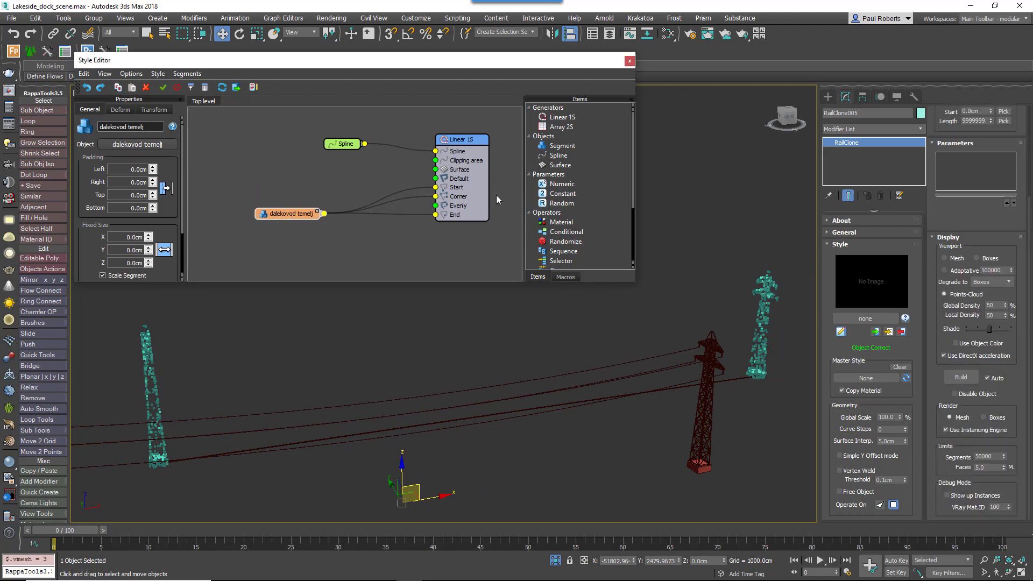
{"action": "left_click_drag", "start_coordinate": [563, 145], "coordinate": [298, 175]}
{"action": "left_click", "coordinate": [138, 144]}
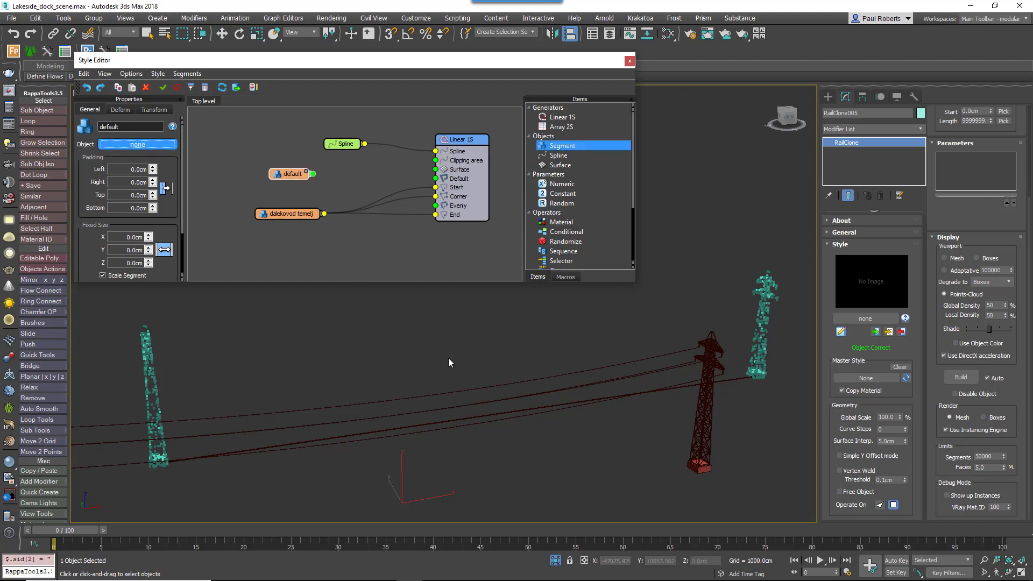
Fill the second segment with the dalekovod snjura cables and wire it to Linear 1S's Default input
{"action": "left_click", "coordinate": [607, 368]}
{"action": "middle_click_drag", "start_coordinate": [549, 371], "coordinate": [554, 388]}
{"action": "middle_click_drag", "start_coordinate": [422, 402], "coordinate": [595, 392]}
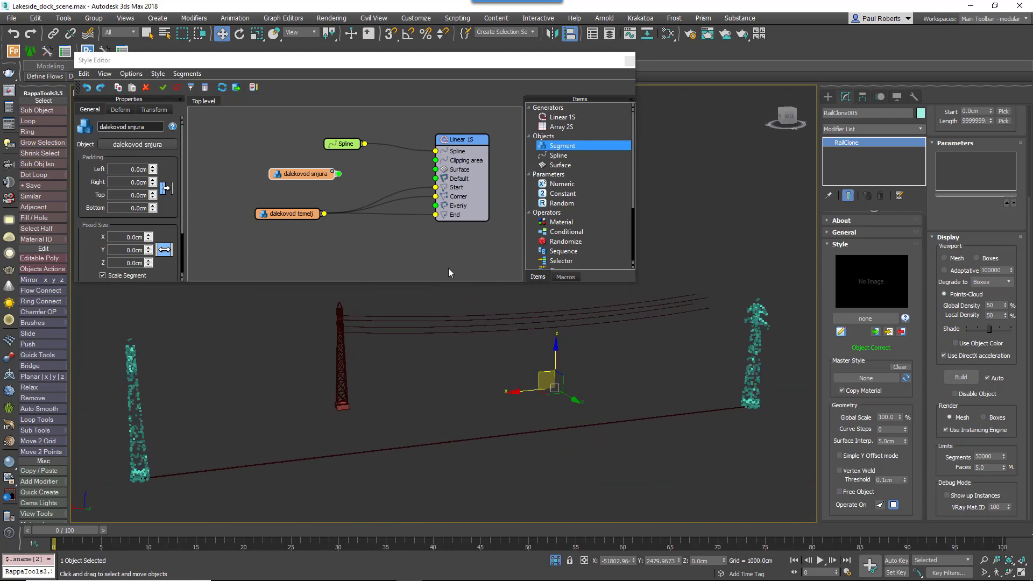
{"action": "left_click_drag", "start_coordinate": [338, 173], "coordinate": [435, 181]}
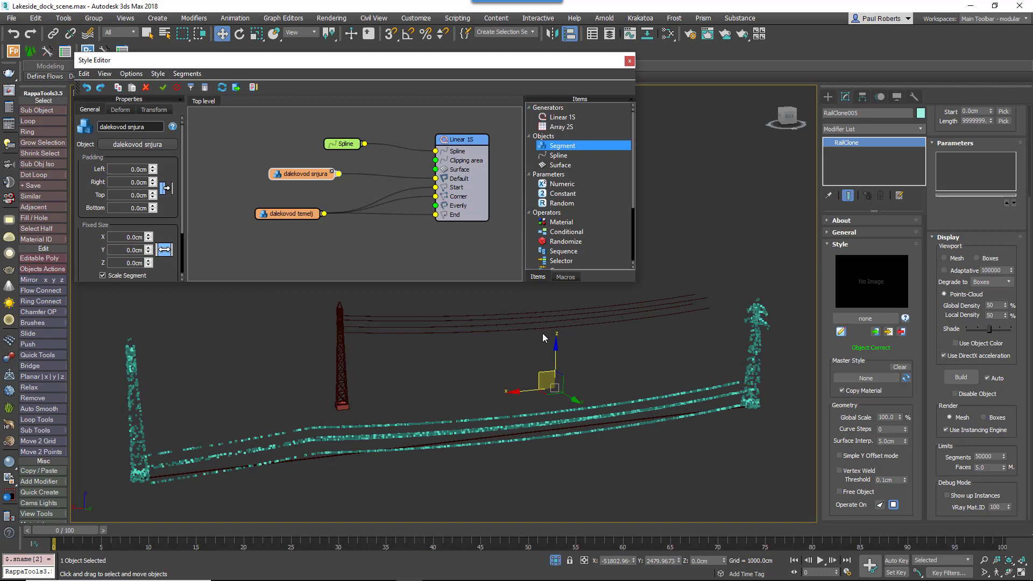
{"action": "mouse_move", "coordinate": [472, 438]}
{"action": "middle_mouse_down"}
{"action": "mouse_move", "coordinate": [464, 421]}
{"action": "mouse_move", "coordinate": [445, 438]}
{"action": "mouse_move", "coordinate": [461, 427]}
{"action": "middle_mouse_up"}
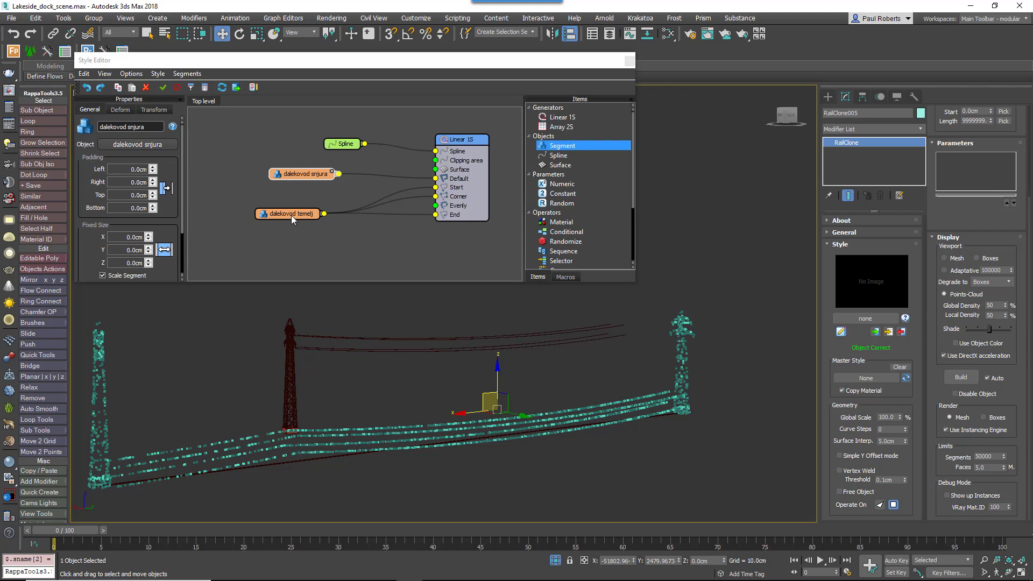
Set the dalekovod snjura cable segment's Z alignment to Pivot
{"action": "left_click", "coordinate": [291, 175]}
{"action": "scroll", "coordinate": [182, 210], "scroll_direction": "down", "scroll_amount": 3}
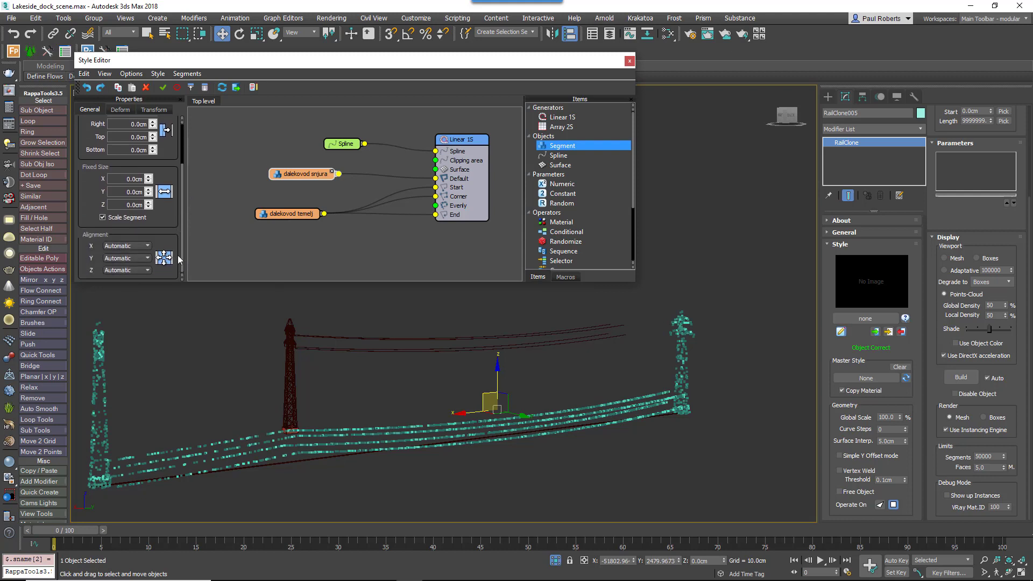
{"action": "left_click", "coordinate": [109, 272]}
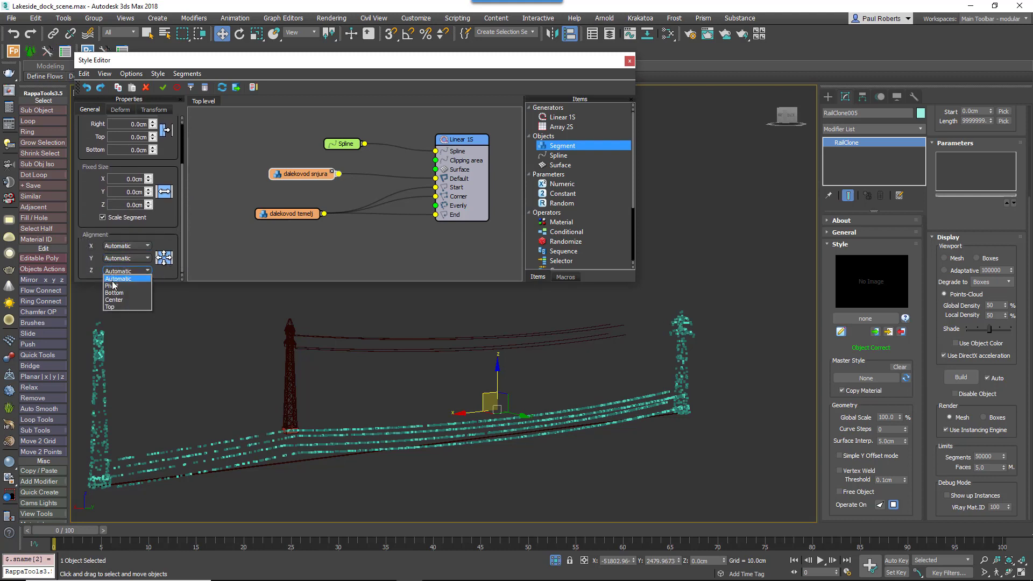
{"action": "left_click", "coordinate": [112, 286]}
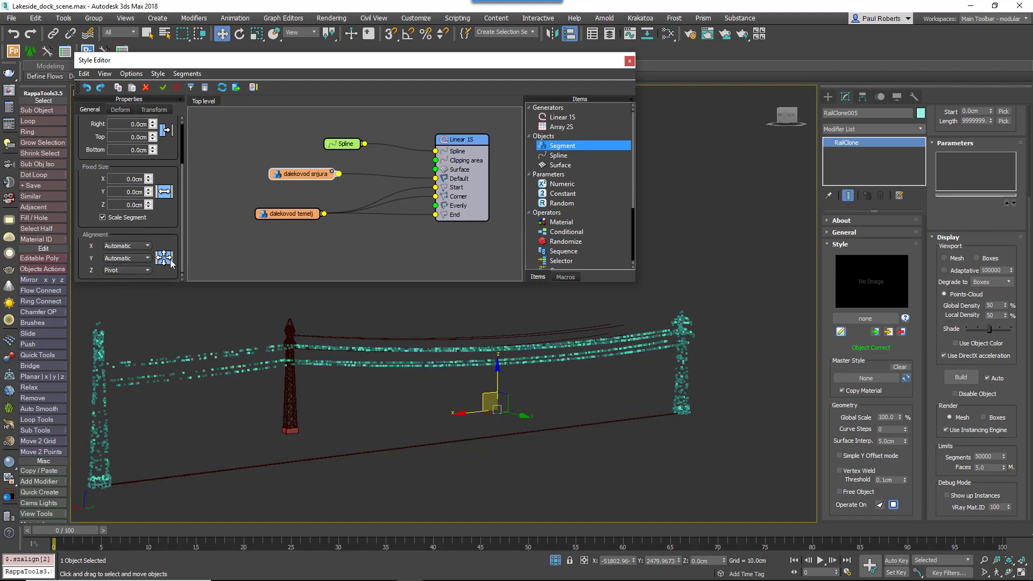
Set the dalekovod temelj pylon segment's Z alignment to Pivot as well
{"action": "left_click", "coordinate": [273, 211]}
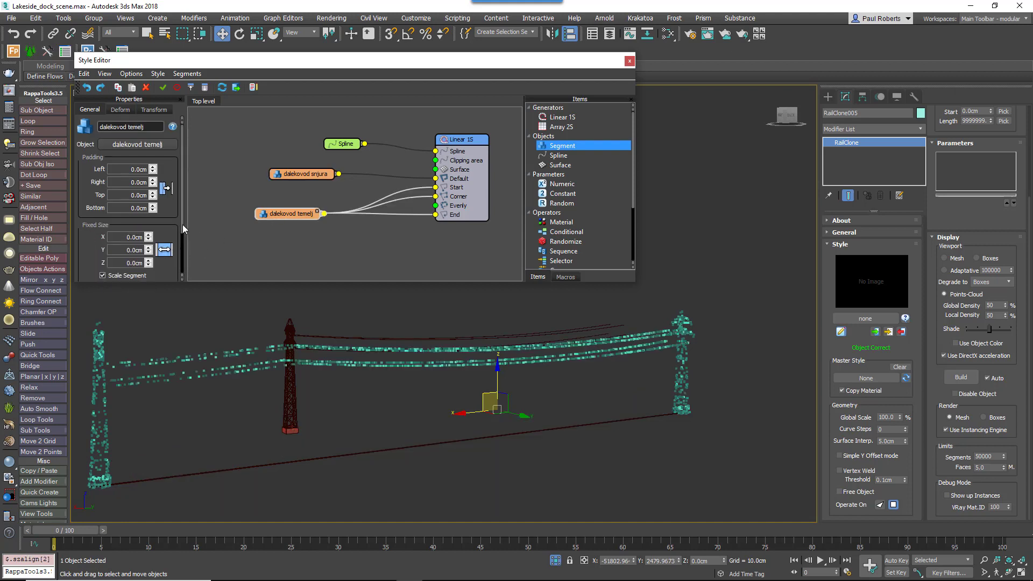
{"action": "left_click_drag", "start_coordinate": [183, 225], "coordinate": [183, 257]}
{"action": "left_click", "coordinate": [125, 270]}
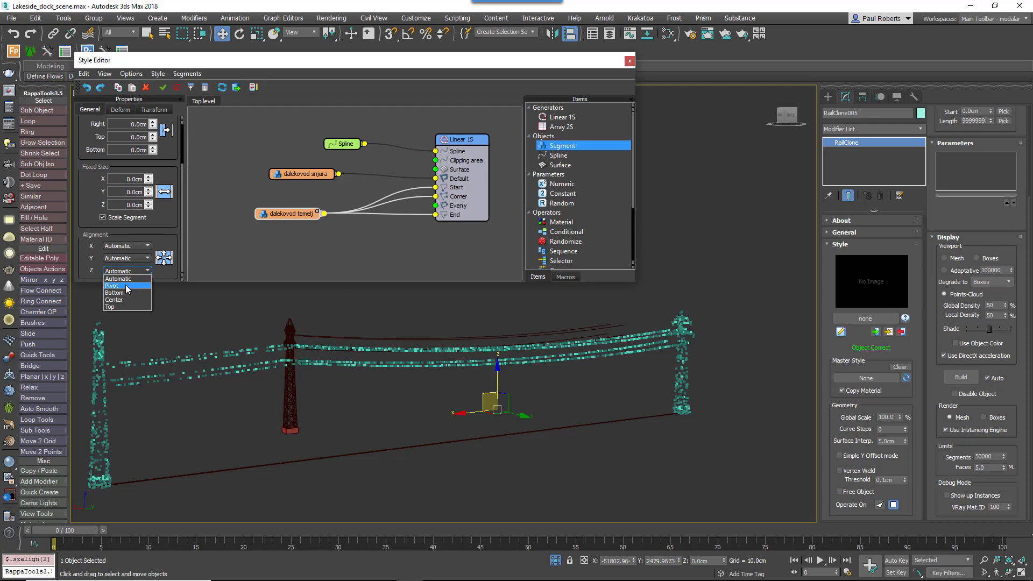
{"action": "left_click", "coordinate": [128, 286]}
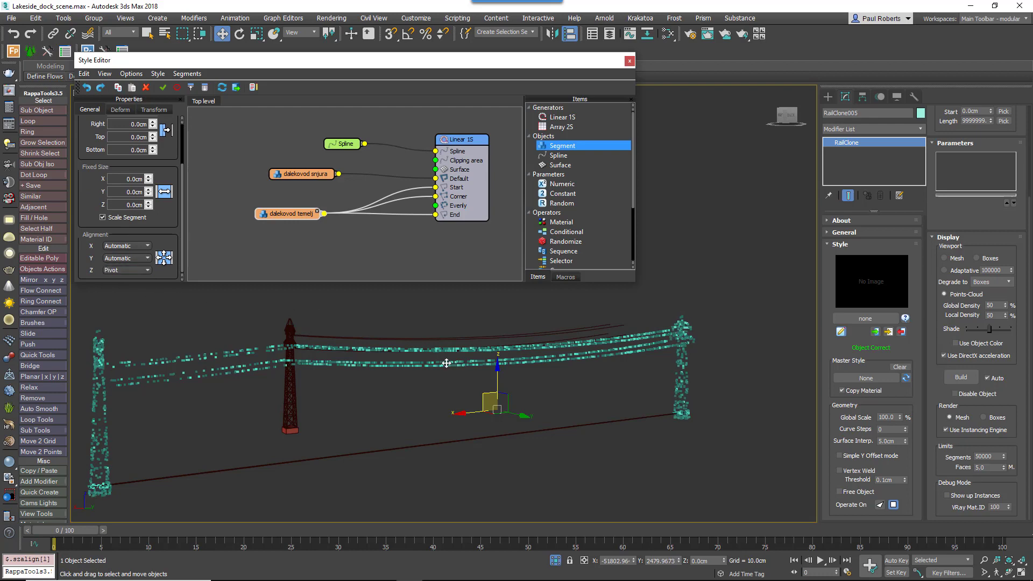
{"action": "middle_click_drag", "start_coordinate": [450, 362], "coordinate": [408, 379], "text": "alt"}
Wire the pylon segment to Linear 1S's Evenly input and widen Evenly Distance to 5341.7217 cm
{"action": "left_click", "coordinate": [443, 196]}
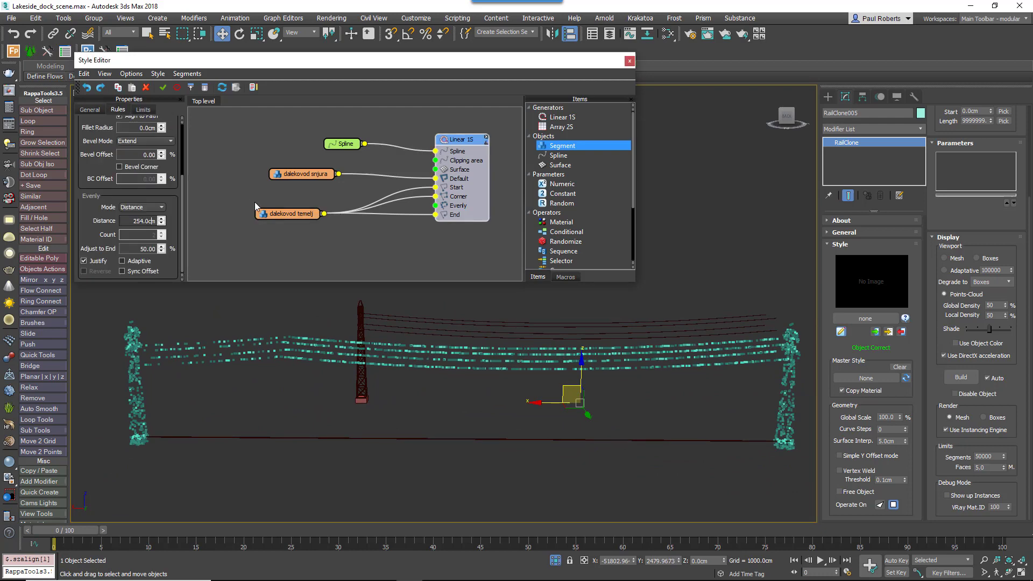
{"action": "left_click_drag", "start_coordinate": [323, 213], "coordinate": [435, 205]}
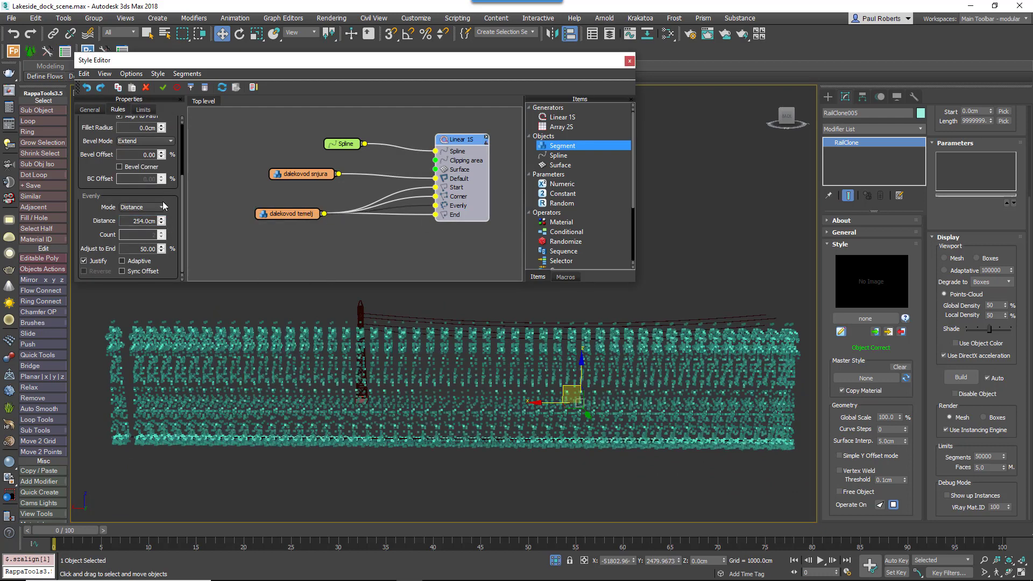
{"action": "left_click_drag", "start_coordinate": [161, 220], "coordinate": [161, 207]}
{"action": "left_click_drag", "start_coordinate": [162, 157], "coordinate": [355, 192]}
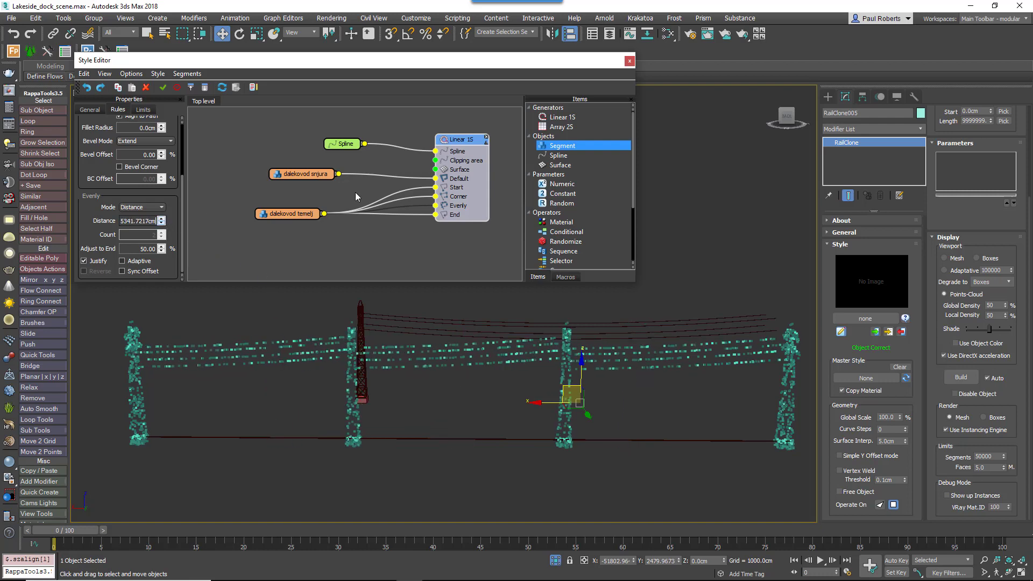
Export Linear 1S's Evenly Distance parameter and drive it with a new Numeric node
{"action": "right_click", "coordinate": [465, 189]}
{"action": "left_click", "coordinate": [503, 302]}
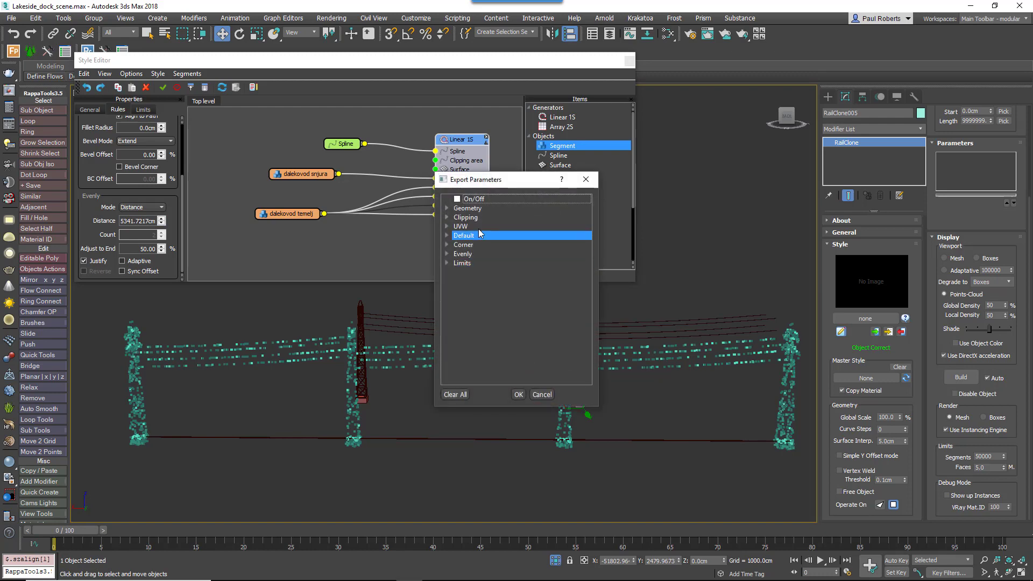
{"action": "left_click", "coordinate": [447, 254]}
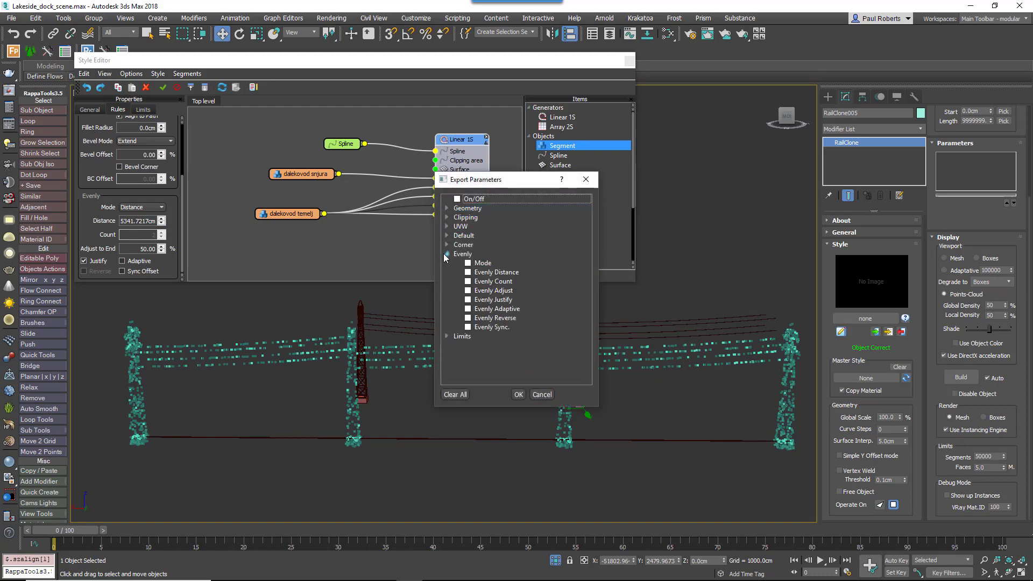
{"action": "left_click", "coordinate": [468, 272]}
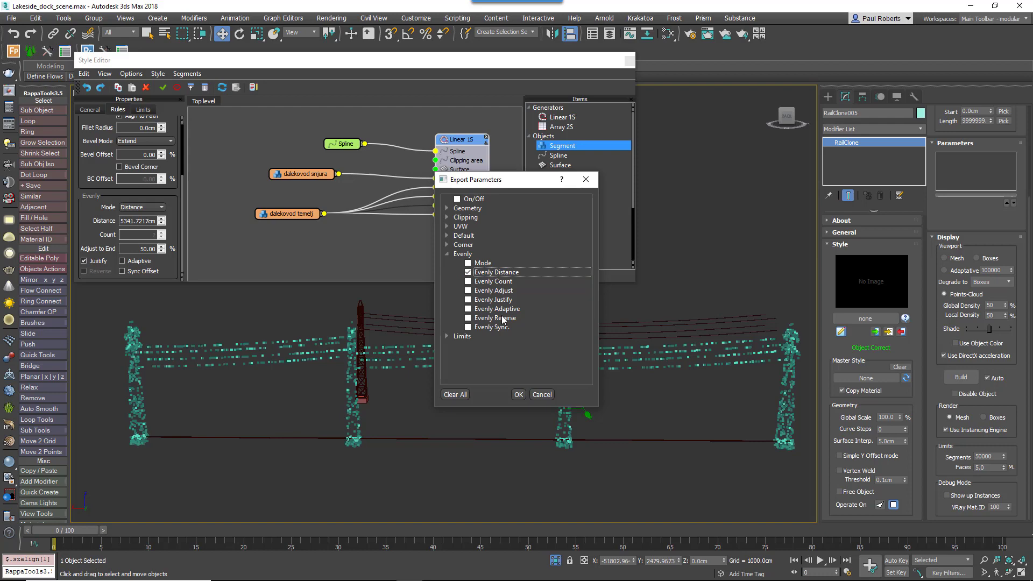
{"action": "left_click", "coordinate": [518, 395]}
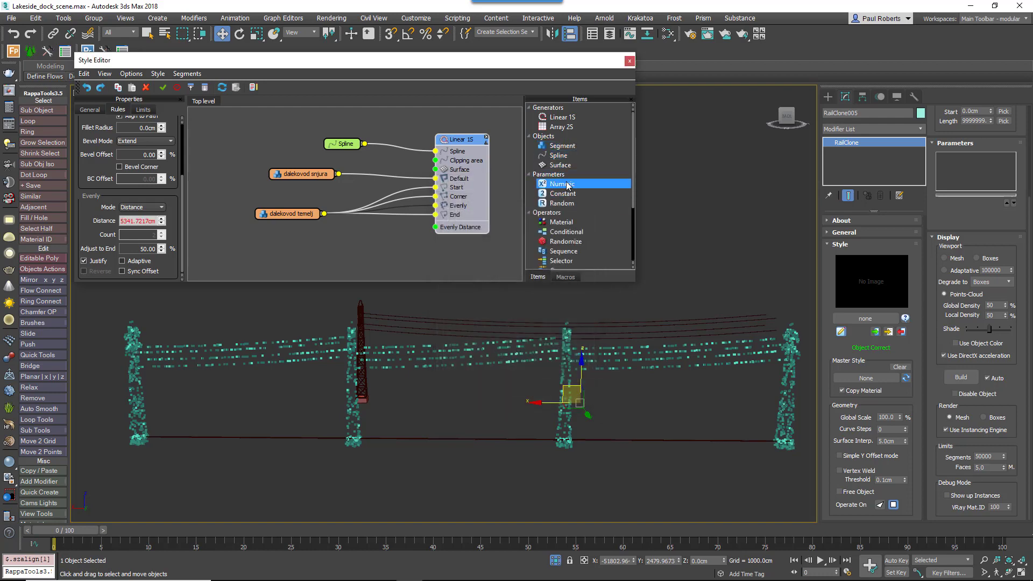
{"action": "left_click_drag", "start_coordinate": [567, 185], "coordinate": [437, 231]}
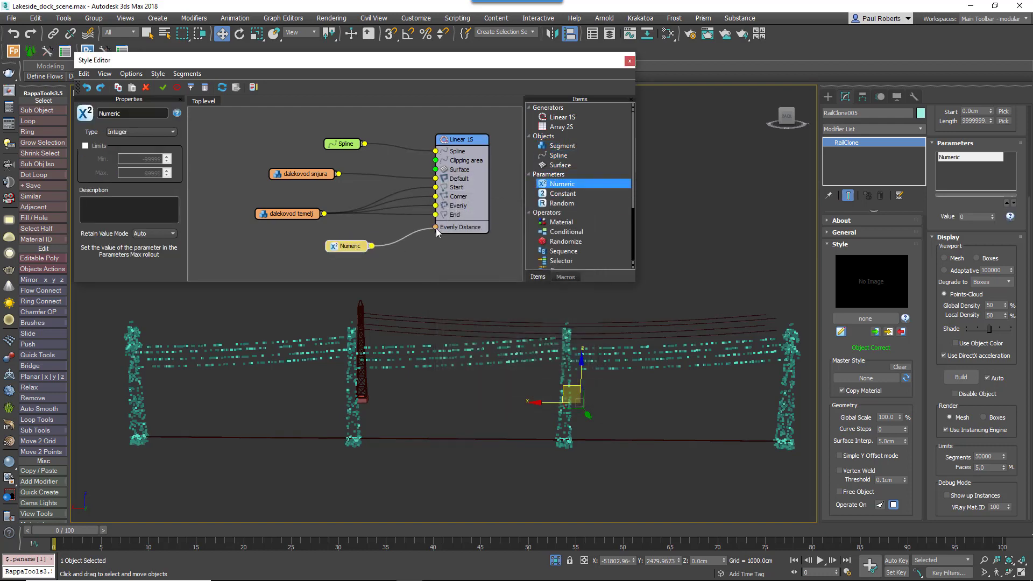
Rename the Numeric parameter to 'Spacing' and set its type to Scene Units
{"action": "left_click_drag", "start_coordinate": [151, 113], "coordinate": [98, 113]}
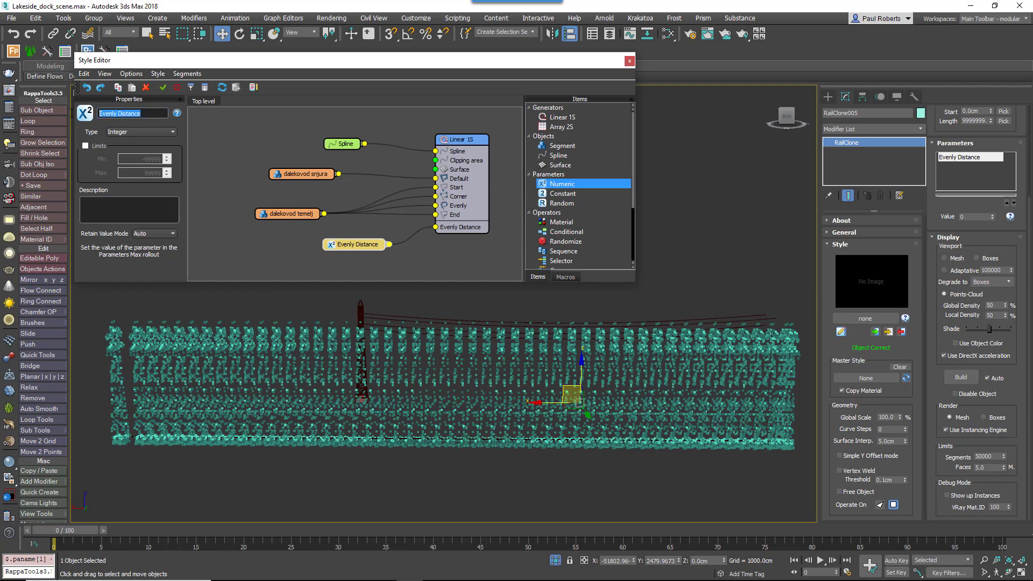
{"action": "type", "text": "Spacing"}
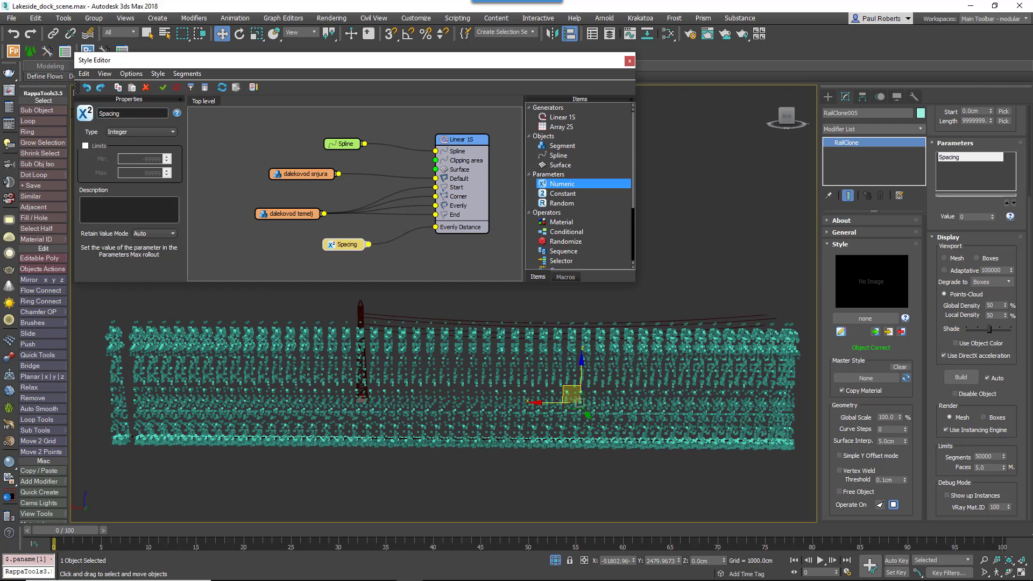
{"action": "left_click", "coordinate": [141, 132]}
{"action": "left_click", "coordinate": [141, 163]}
Set the Spacing value to 5000 cm, then adjust it up to 5350 cm
{"action": "scroll", "coordinate": [941, 207], "scroll_direction": "up", "scroll_amount": 3}
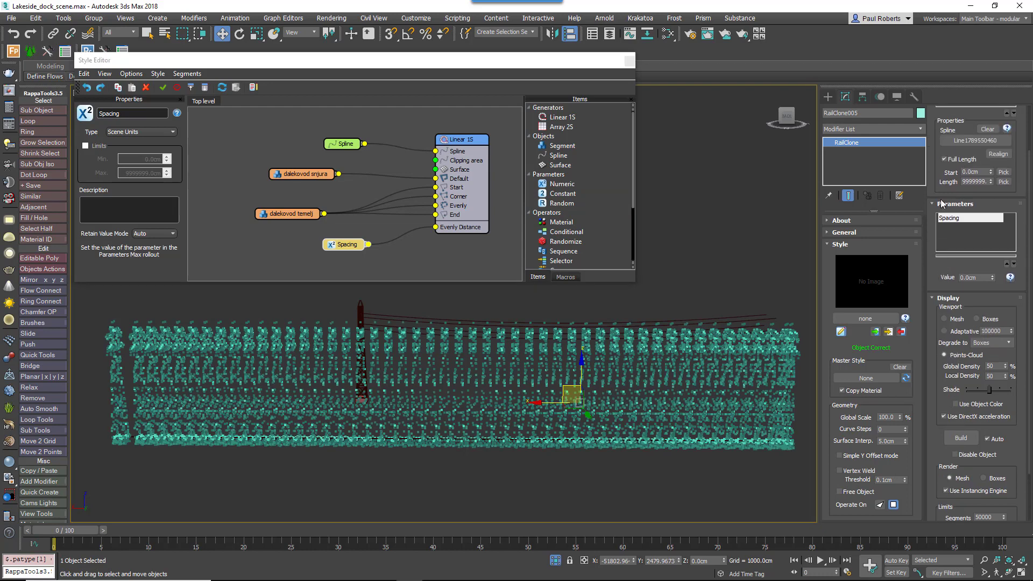
{"action": "left_click", "coordinate": [984, 277]}
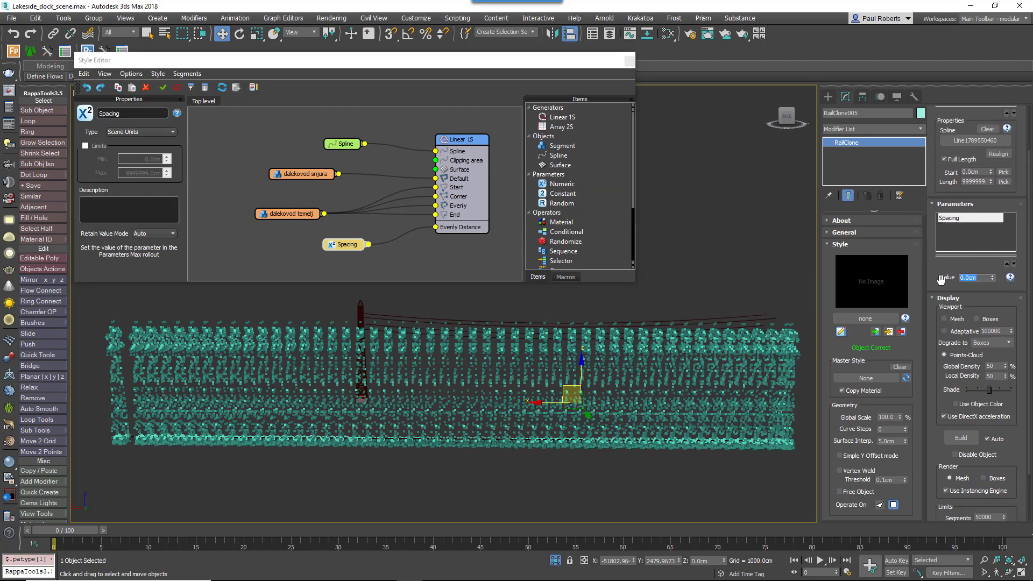
{"action": "type", "text": "5000"}
{"action": "key", "text": "Return"}
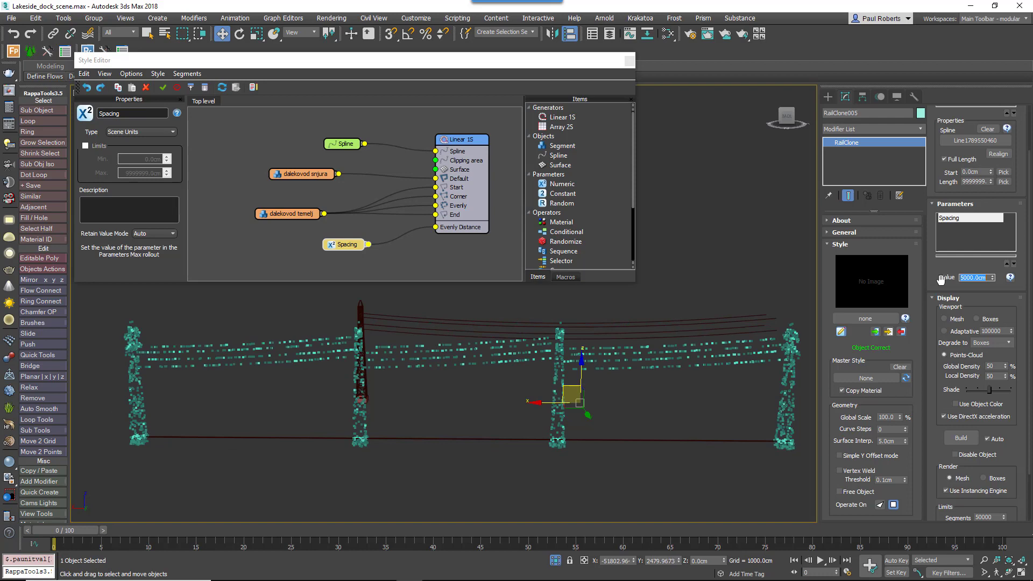
{"action": "mouse_move", "coordinate": [992, 278]}
{"action": "left_mouse_down"}
{"action": "mouse_move", "coordinate": [994, 253]}
{"action": "mouse_move", "coordinate": [1004, 276]}
{"action": "mouse_move", "coordinate": [995, 277]}
{"action": "left_mouse_up"}
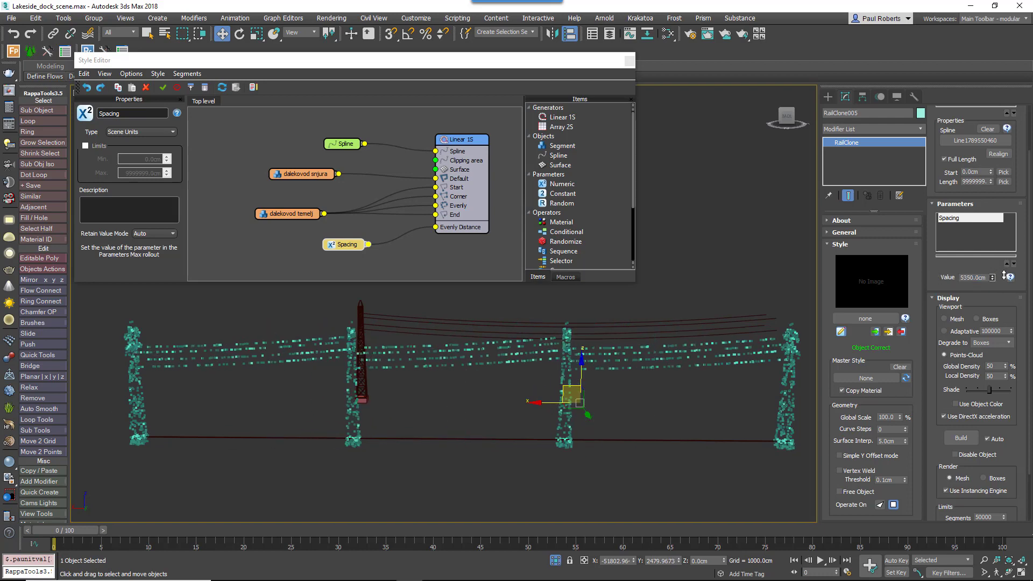
{"action": "middle_click_drag", "start_coordinate": [517, 440], "coordinate": [509, 442]}
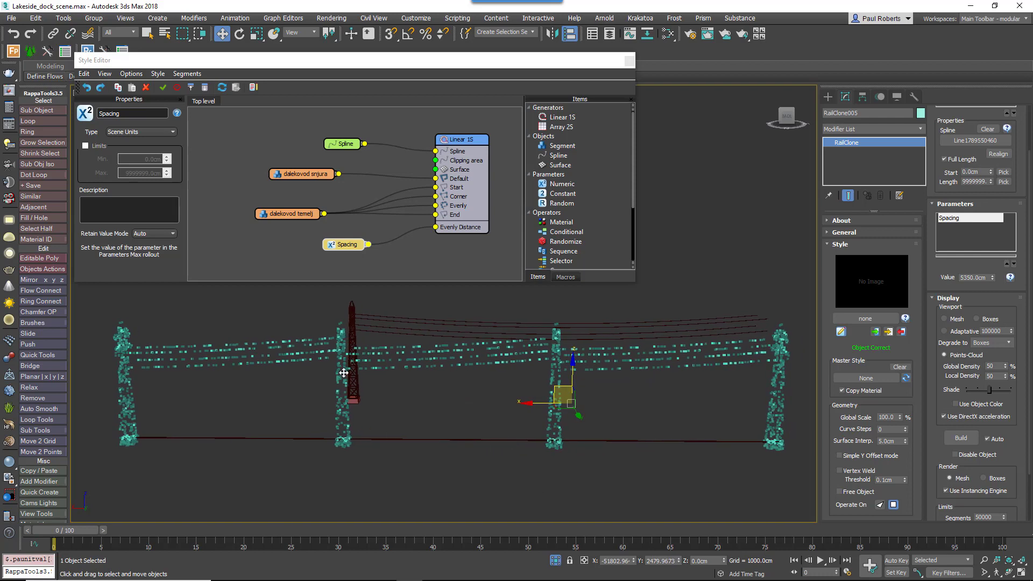
{"action": "scroll", "coordinate": [344, 363], "scroll_direction": "up", "scroll_amount": 4}
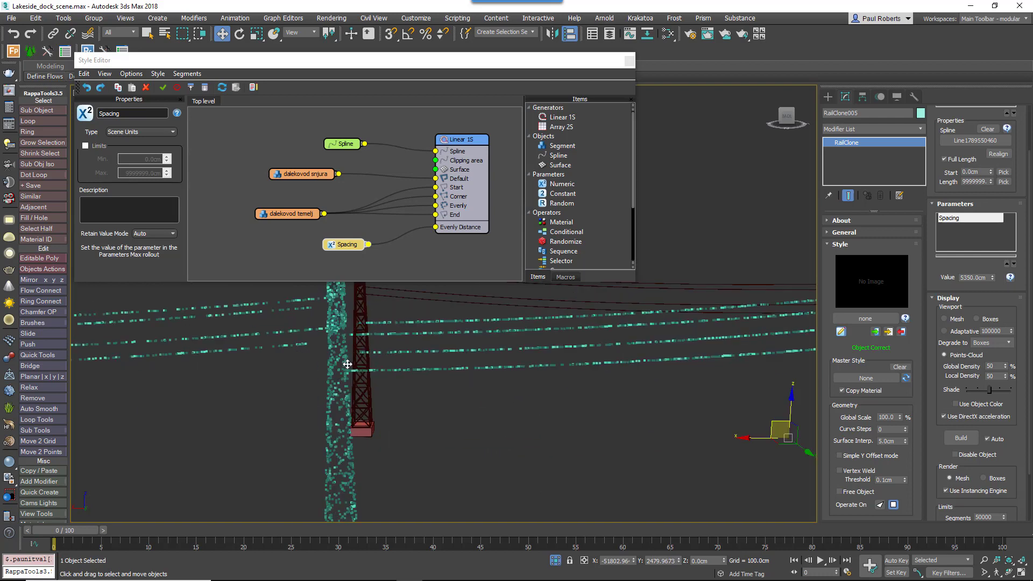
{"action": "left_click", "coordinate": [450, 146]}
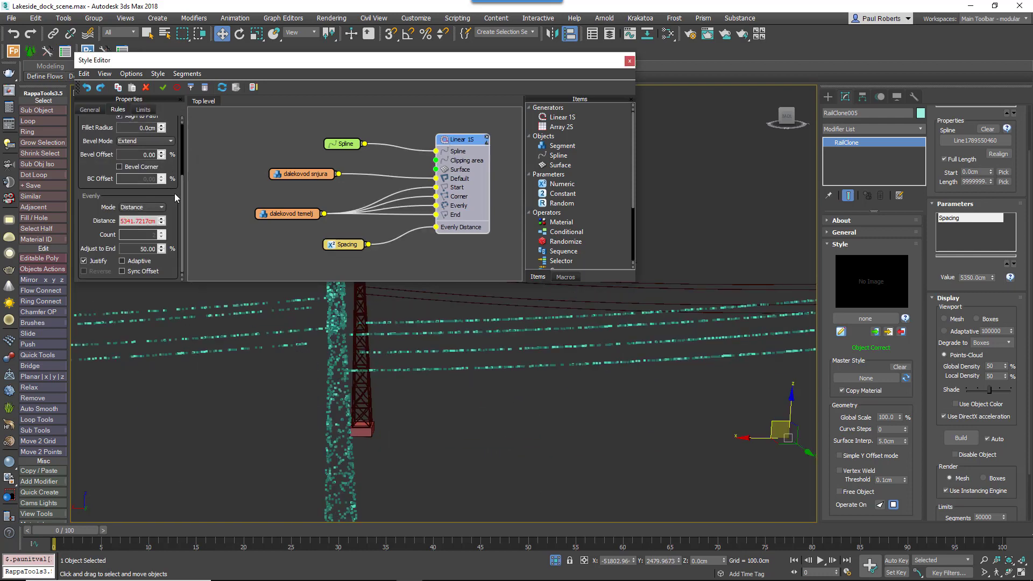
Set Linear 1S's Default Mode to Scale so cables stretch across each span
{"action": "left_click_drag", "start_coordinate": [182, 193], "coordinate": [144, 129]}
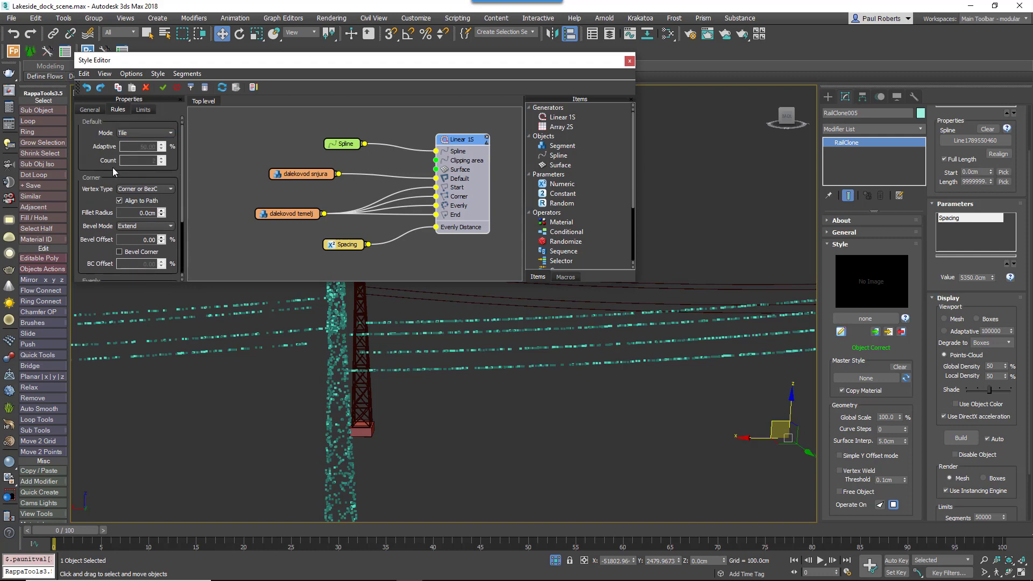
{"action": "left_click", "coordinate": [153, 133]}
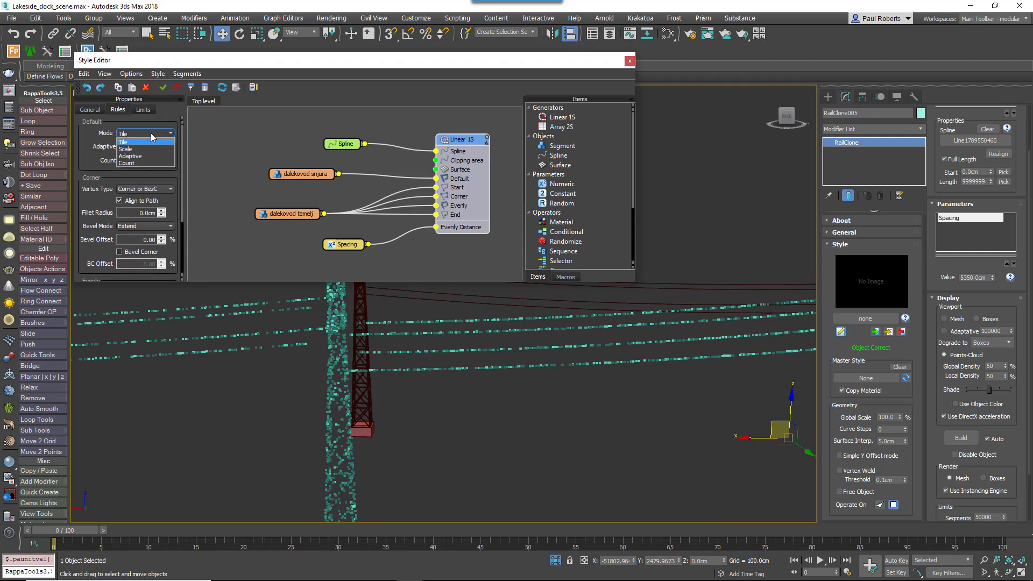
{"action": "left_click", "coordinate": [143, 149]}
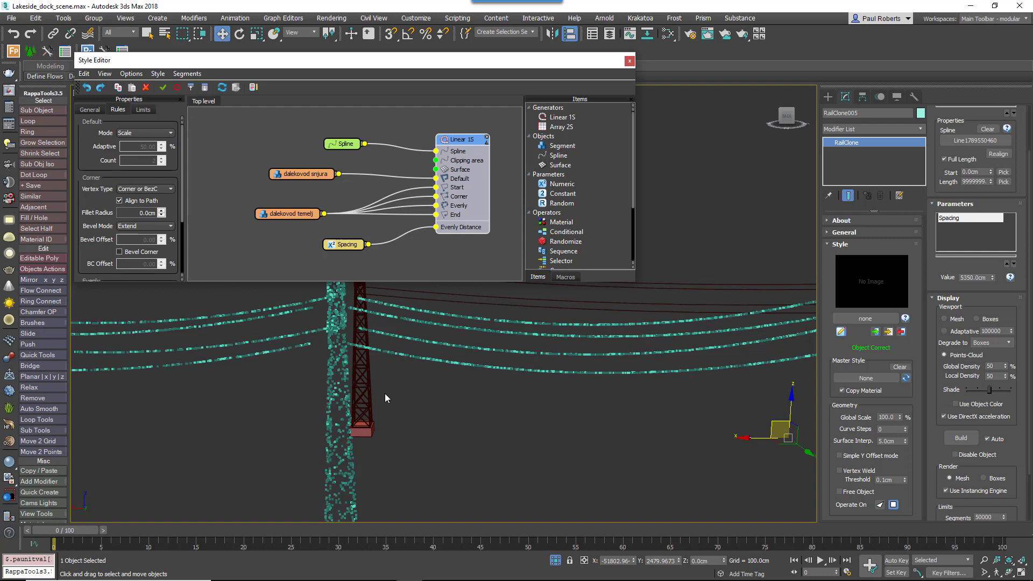
Switch the RailClone viewport display to full Mesh
{"action": "middle_click_drag", "start_coordinate": [385, 398], "coordinate": [572, 419], "text": "alt"}
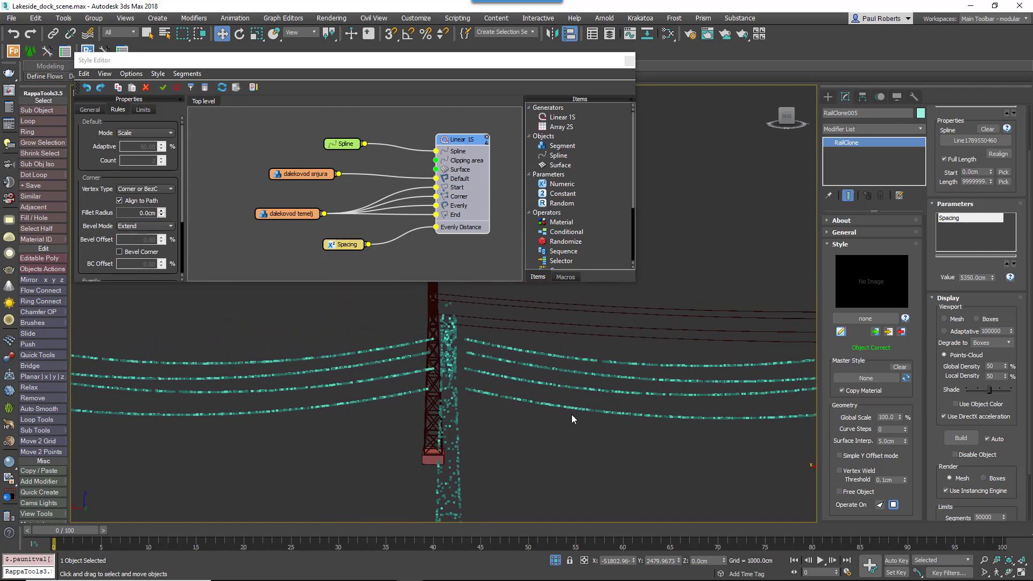
{"action": "left_click", "coordinate": [945, 319]}
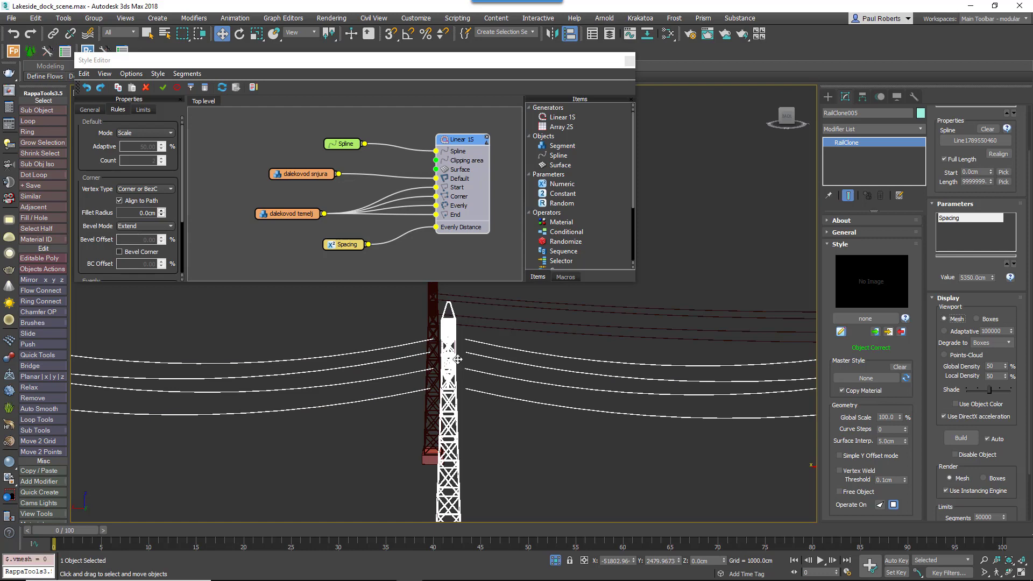
{"action": "scroll", "coordinate": [457, 361], "scroll_direction": "up", "scroll_amount": 1}
Reposition the Style Editor below the tower and select the dalekovod snjura cable node
{"action": "middle_click_drag", "start_coordinate": [456, 360], "coordinate": [460, 387], "text": "alt"}
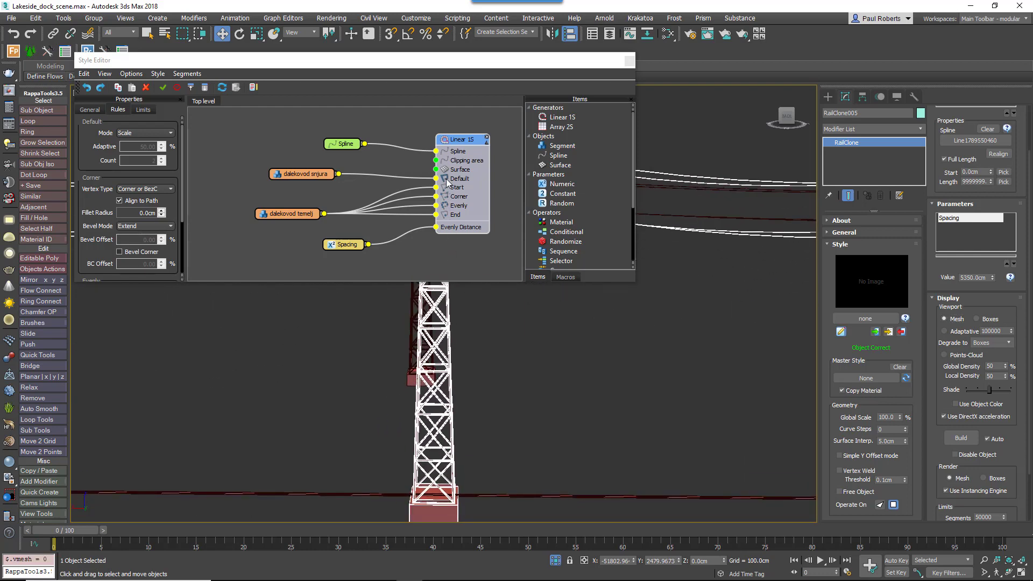
{"action": "left_click", "coordinate": [524, 60]}
{"action": "left_click_drag", "start_coordinate": [525, 61], "coordinate": [193, 86]}
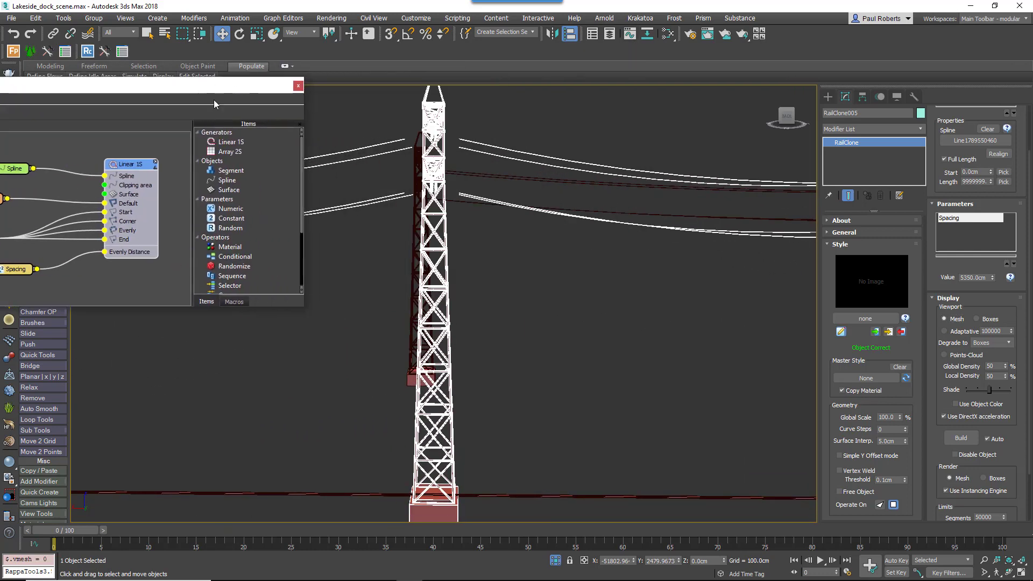
{"action": "middle_click_drag", "start_coordinate": [484, 274], "coordinate": [515, 277]}
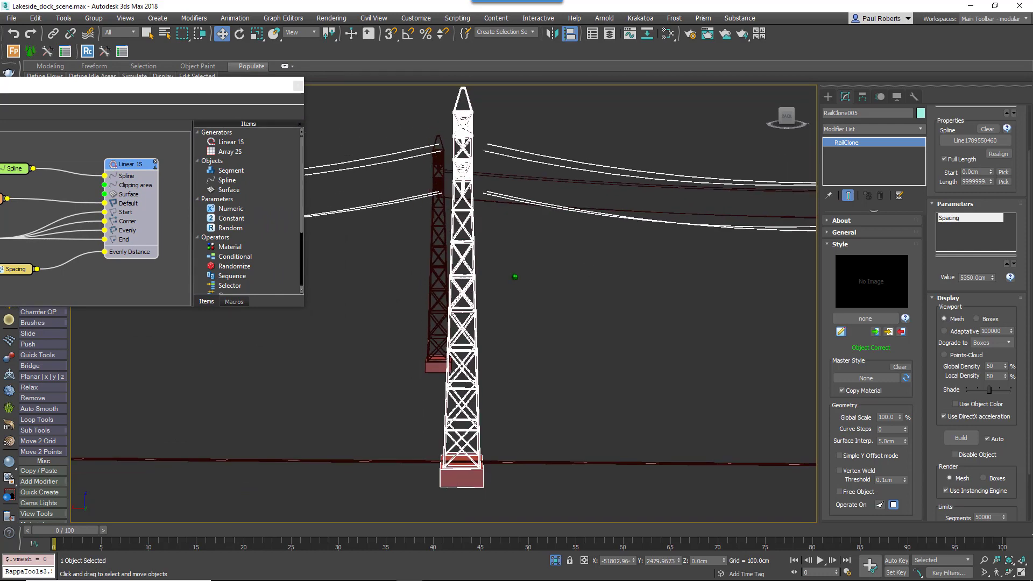
{"action": "left_click", "coordinate": [988, 318]}
{"action": "left_click_drag", "start_coordinate": [143, 85], "coordinate": [222, 66]}
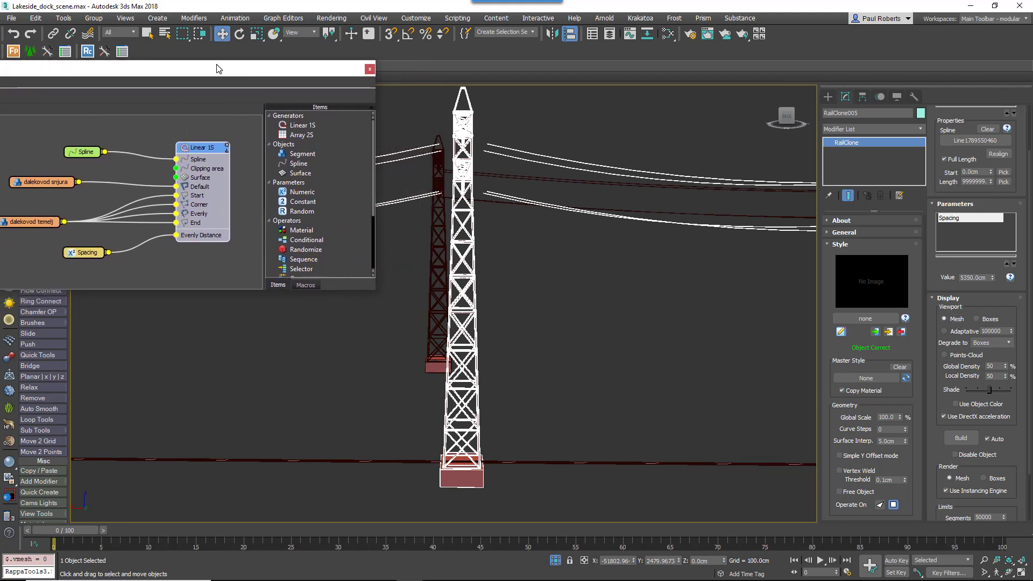
{"action": "middle_click_drag", "start_coordinate": [95, 208], "coordinate": [113, 210]}
{"action": "left_click_drag", "start_coordinate": [153, 71], "coordinate": [543, 283]}
{"action": "left_click_drag", "start_coordinate": [419, 433], "coordinate": [415, 428]}
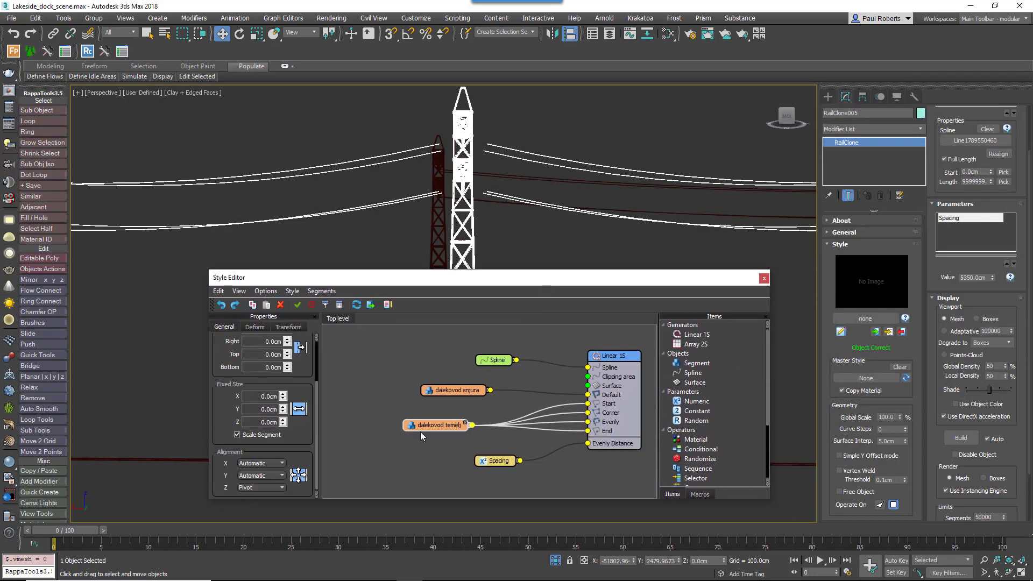
{"action": "left_click_drag", "start_coordinate": [445, 390], "coordinate": [438, 389]}
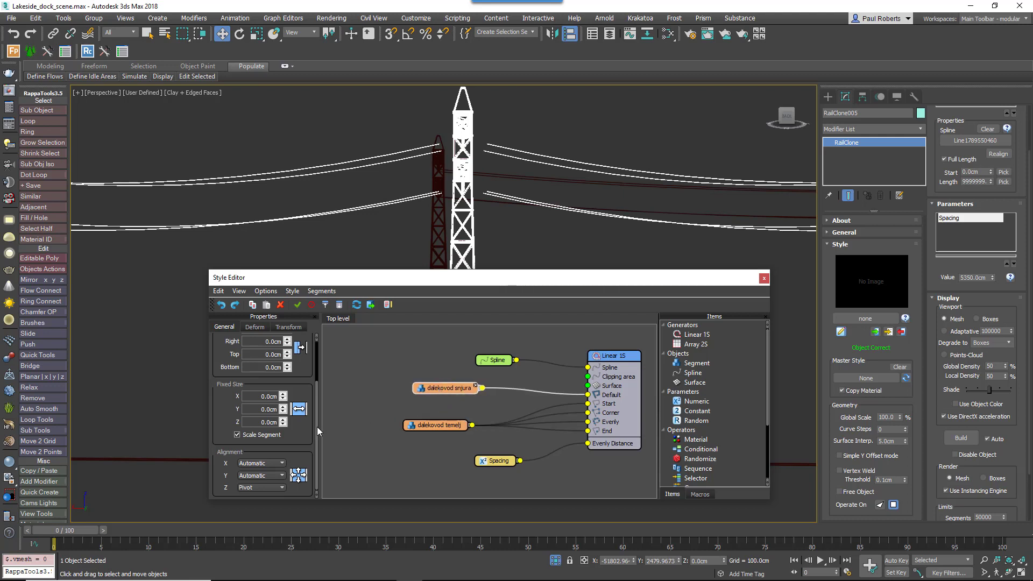
Set the cable segment's left and right padding to -100 cm
{"action": "scroll", "coordinate": [317, 427], "scroll_direction": "up", "scroll_amount": 3}
{"action": "left_click", "coordinate": [261, 388]}
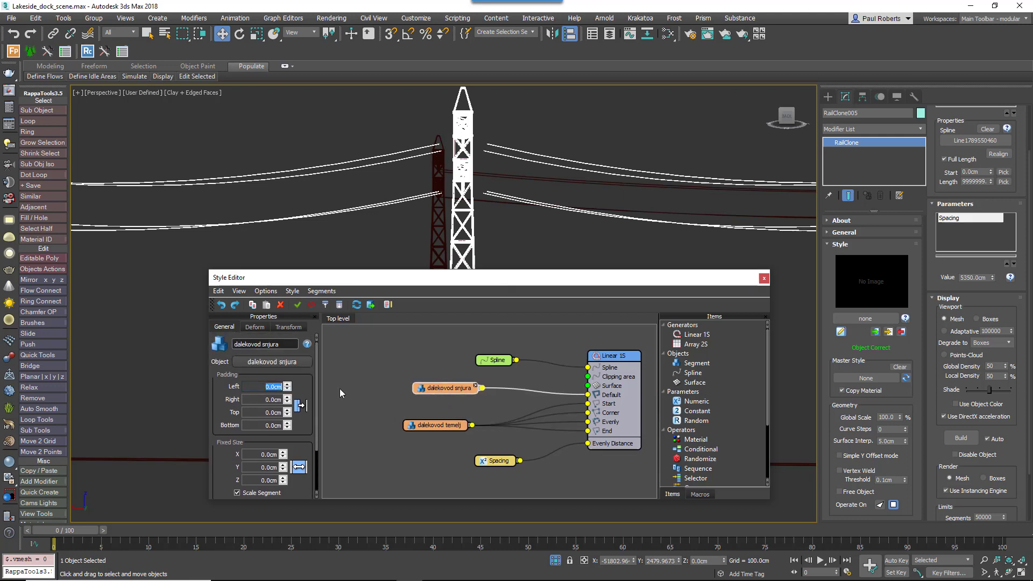
{"action": "type", "text": "-100"}
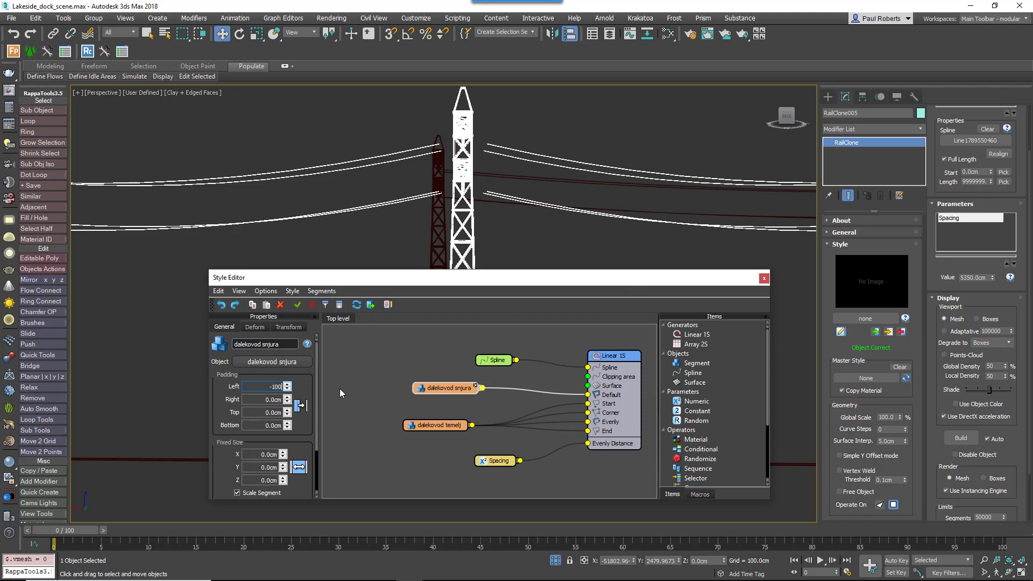
{"action": "key", "text": "Return"}
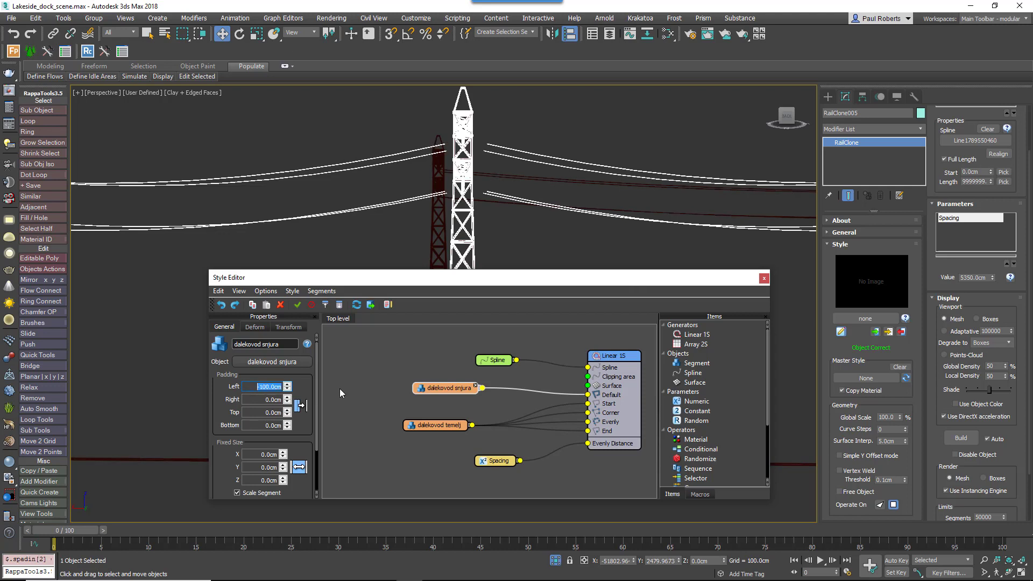
{"action": "key", "text": "Tab"}
{"action": "type", "text": "-100"}
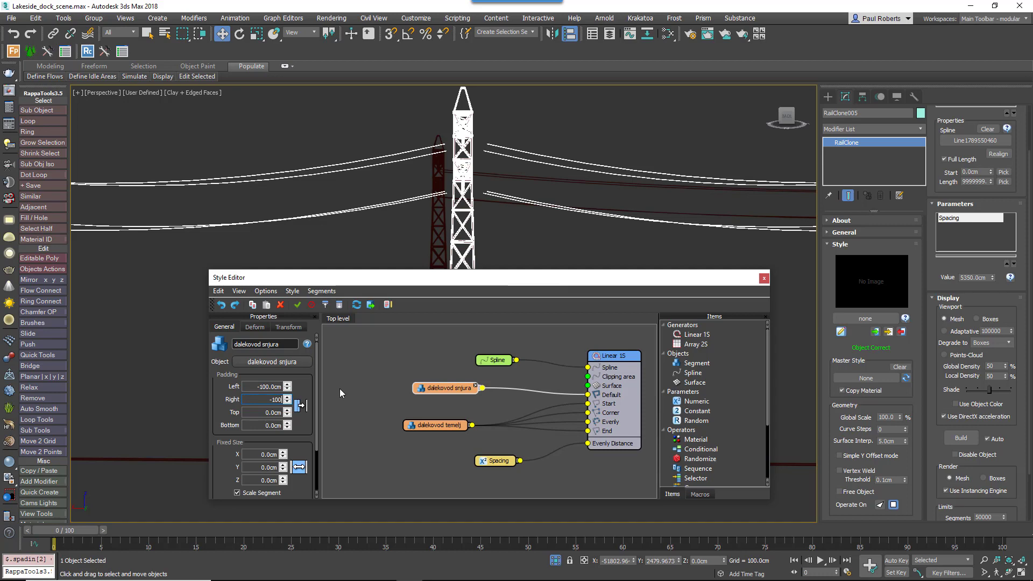
{"action": "key", "text": "Return"}
Change the cable segment's left padding to -500 cm, then to -400 cm
{"action": "key", "text": "shift+Tab"}
{"action": "type", "text": "-500"}
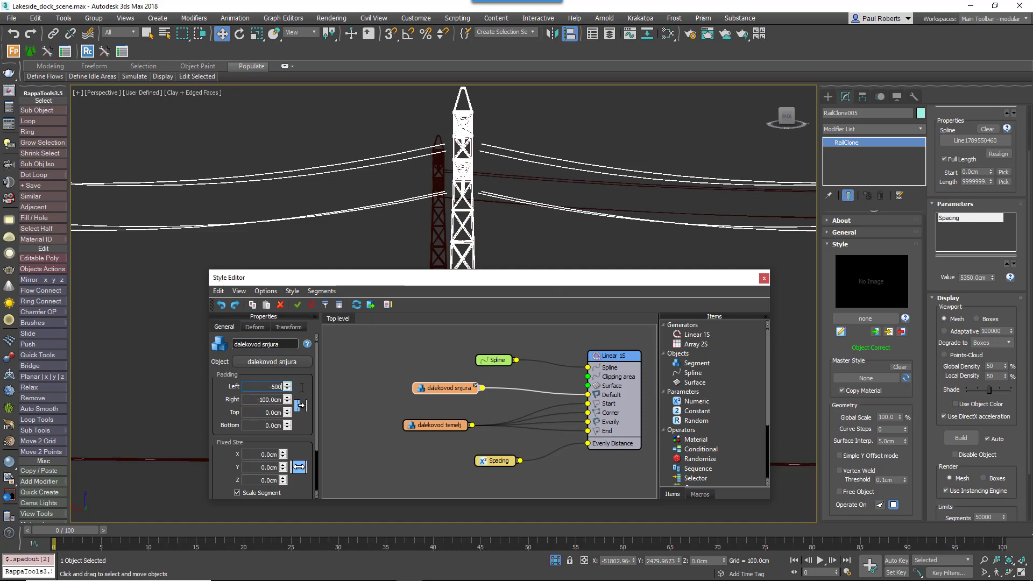
{"action": "key", "text": "Return"}
{"action": "scroll", "coordinate": [479, 215], "scroll_direction": "up", "scroll_amount": 8}
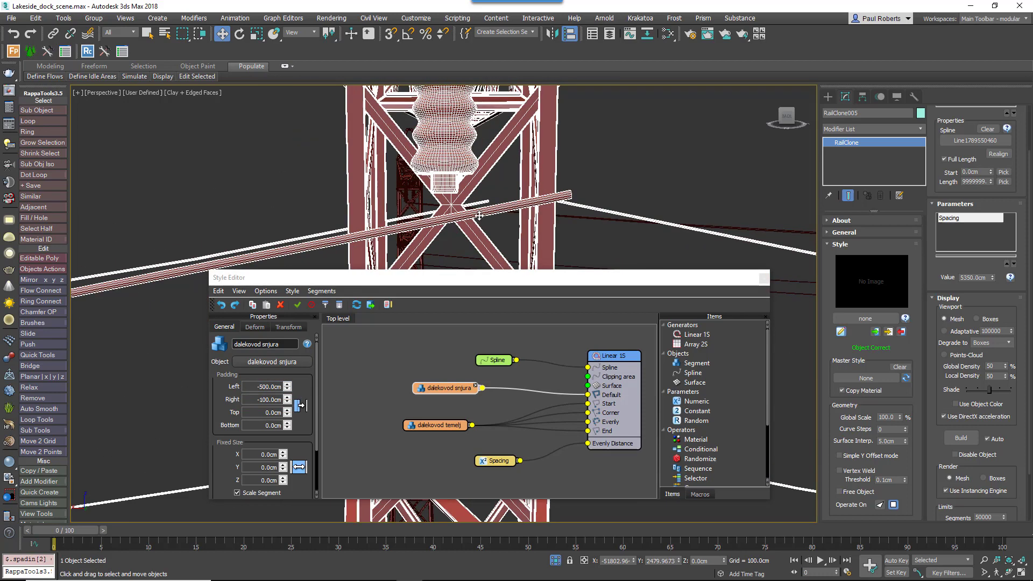
{"action": "double_click", "coordinate": [263, 387]}
{"action": "type", "text": "-40"}
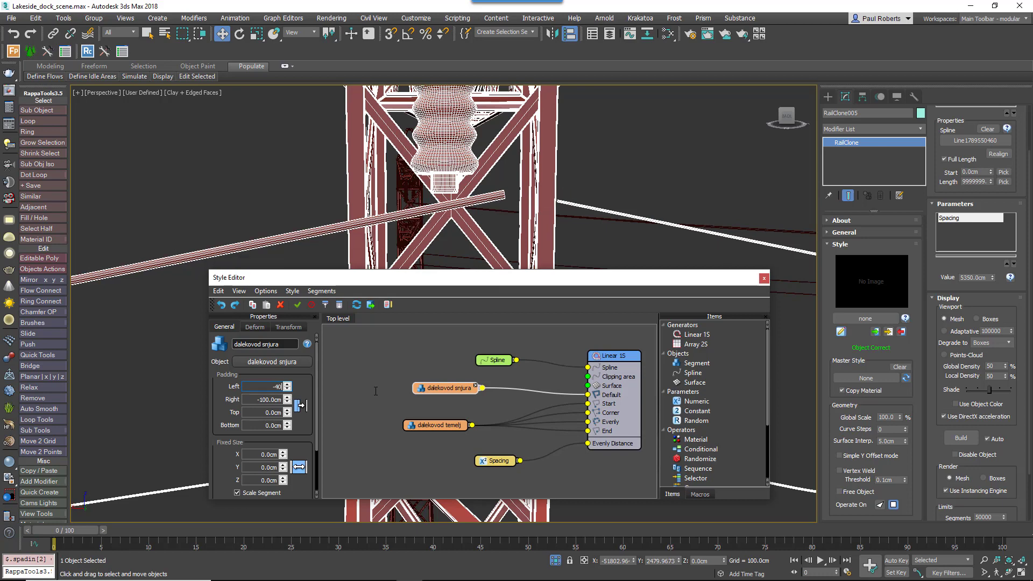
{"action": "type", "text": "0"}
{"action": "key", "text": "Return"}
{"action": "key", "text": "Tab"}
{"action": "type", "text": "-400"}
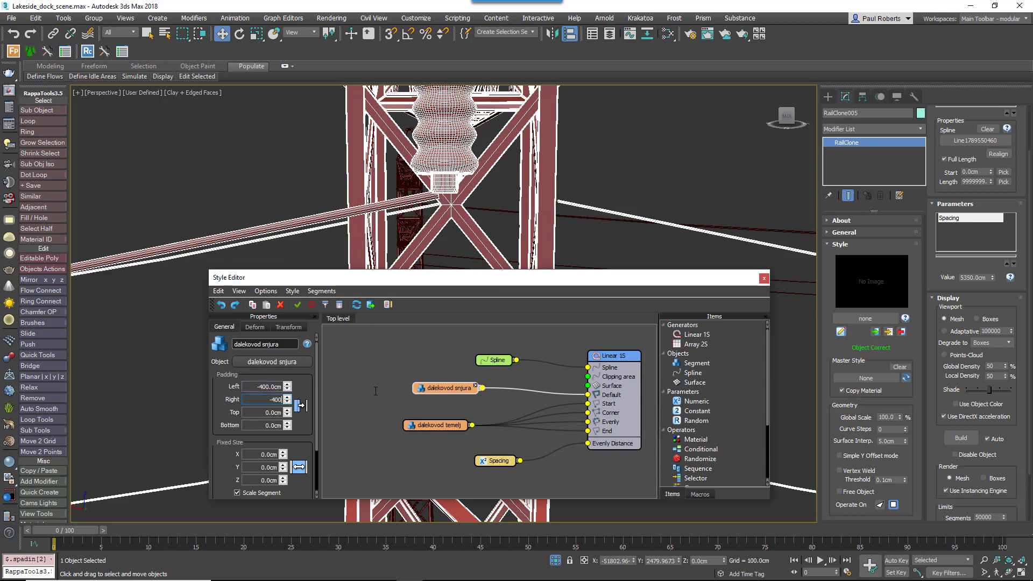
{"action": "scroll", "coordinate": [499, 237], "scroll_direction": "down", "scroll_amount": 8}
Drag the line spline's end vertex farther along X to extend the path
{"action": "left_click", "coordinate": [772, 326]}
{"action": "scroll", "coordinate": [683, 332], "scroll_direction": "down", "scroll_amount": 5}
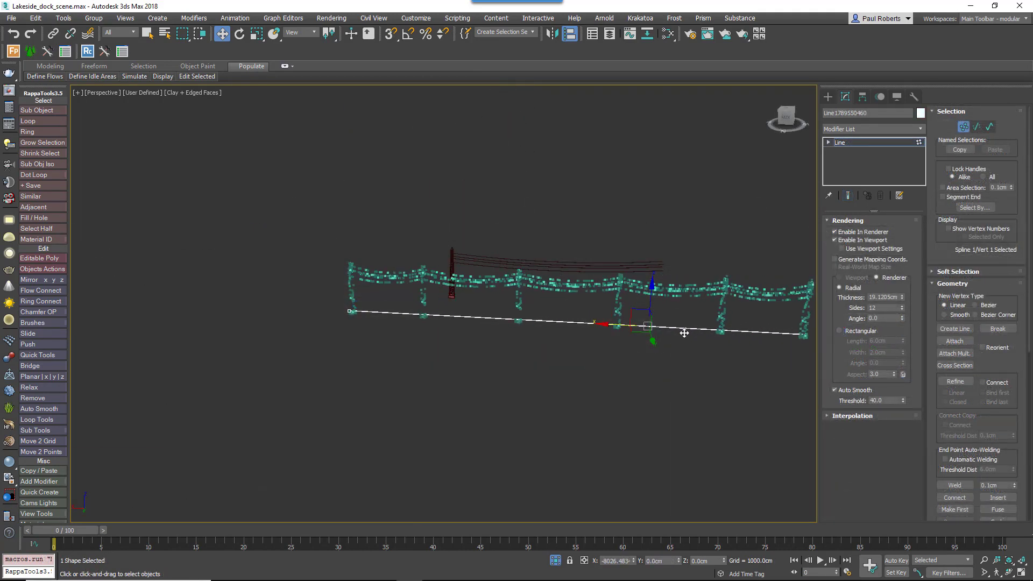
{"action": "middle_click_drag", "start_coordinate": [714, 337], "coordinate": [564, 337]}
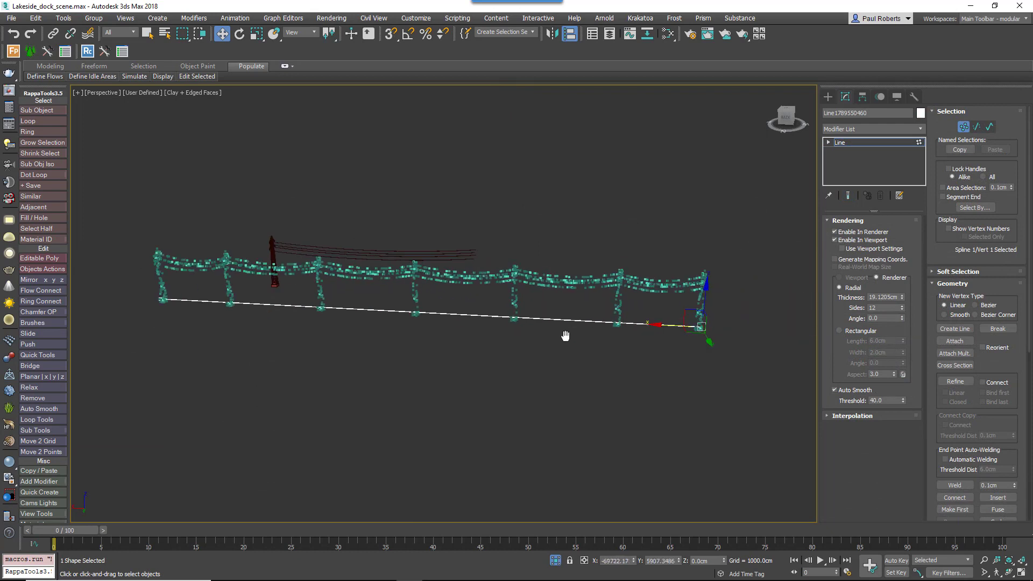
{"action": "scroll", "coordinate": [592, 336], "scroll_direction": "down", "scroll_amount": 3}
{"action": "left_click_drag", "start_coordinate": [592, 327], "coordinate": [703, 376]}
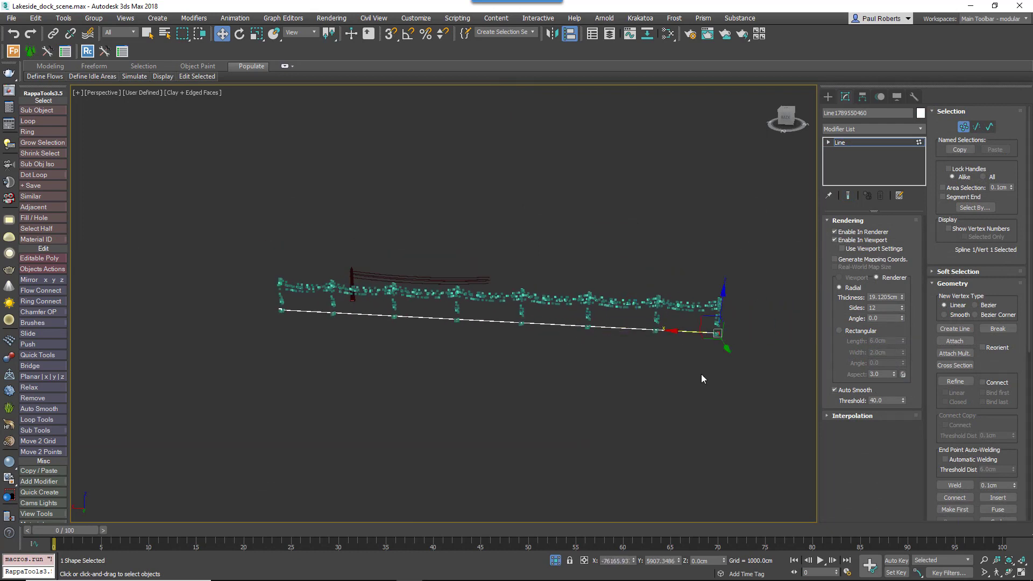
Exit vertex mode, select RailClone005 and widen its pylon spacing
{"action": "left_click", "coordinate": [877, 143]}
{"action": "left_click", "coordinate": [667, 304]}
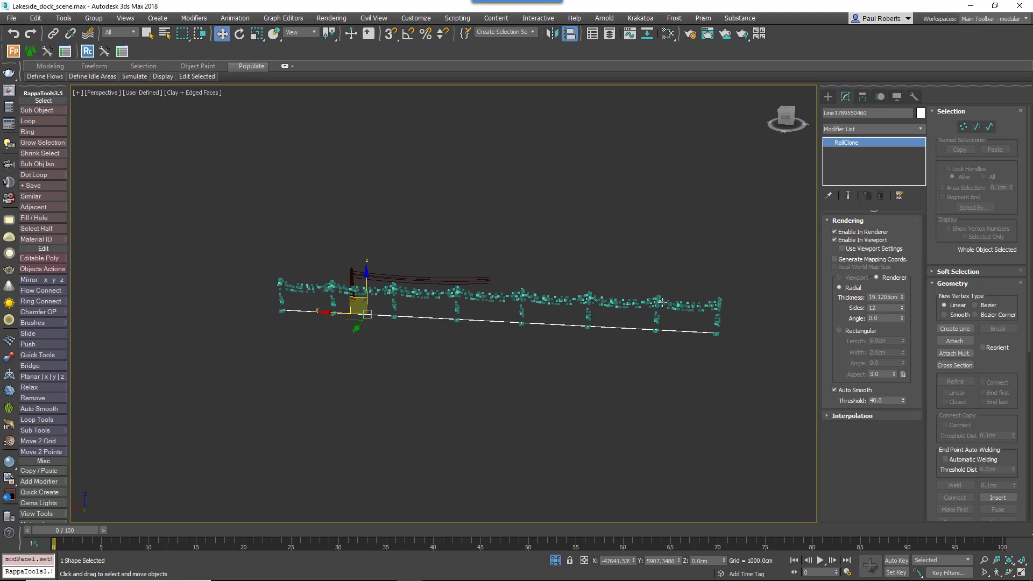
{"action": "left_click_drag", "start_coordinate": [992, 337], "coordinate": [996, 301]}
Set the pylon spacing to 8988 cm and bring the terrain into view
{"action": "middle_click_drag", "start_coordinate": [587, 302], "coordinate": [605, 312], "text": "alt"}
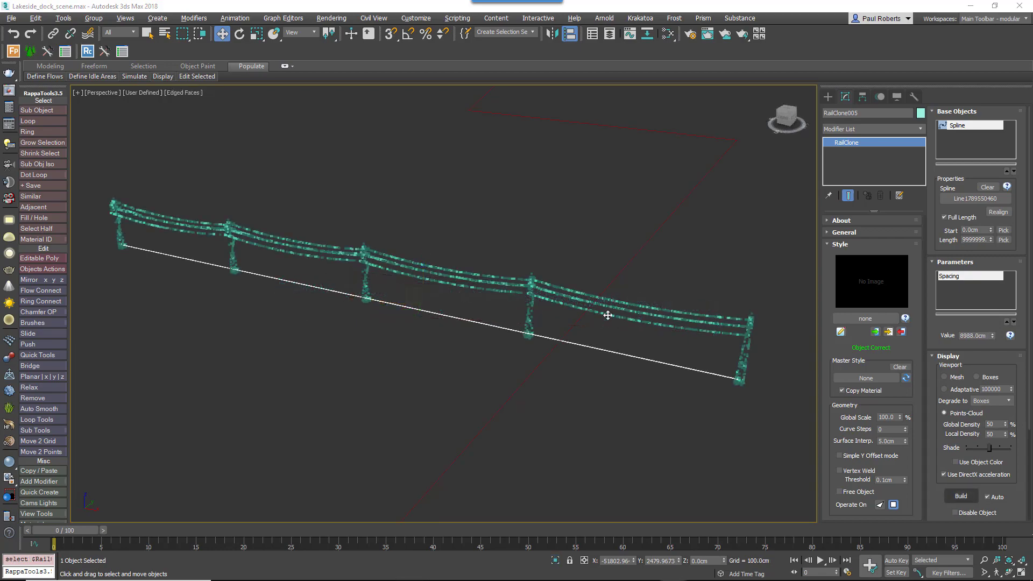
{"action": "scroll", "coordinate": [191, 358], "scroll_direction": "down", "scroll_amount": 10}
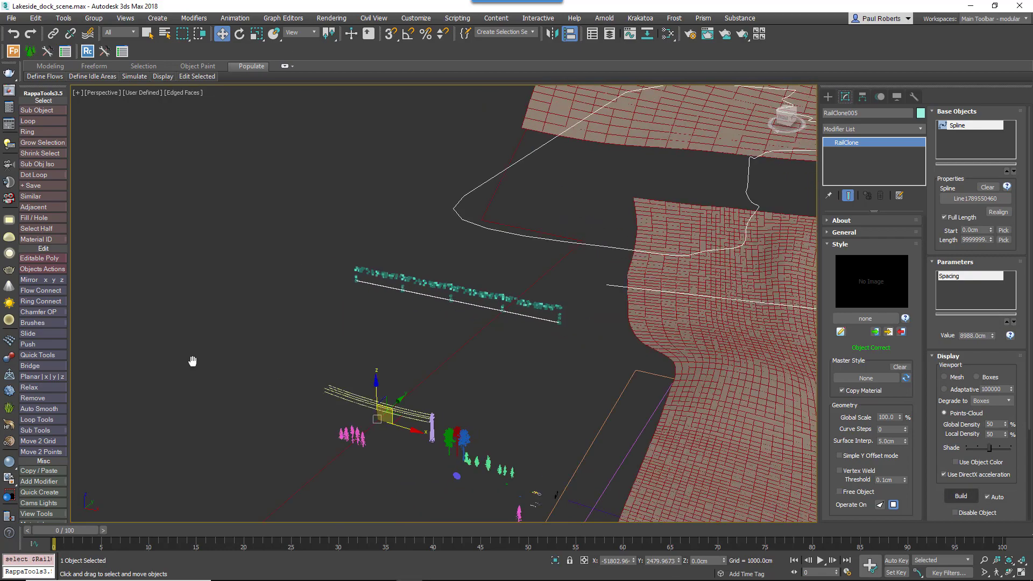
{"action": "scroll", "coordinate": [166, 373], "scroll_direction": "up", "scroll_amount": 5}
{"action": "middle_click_drag", "start_coordinate": [166, 374], "coordinate": [272, 389]}
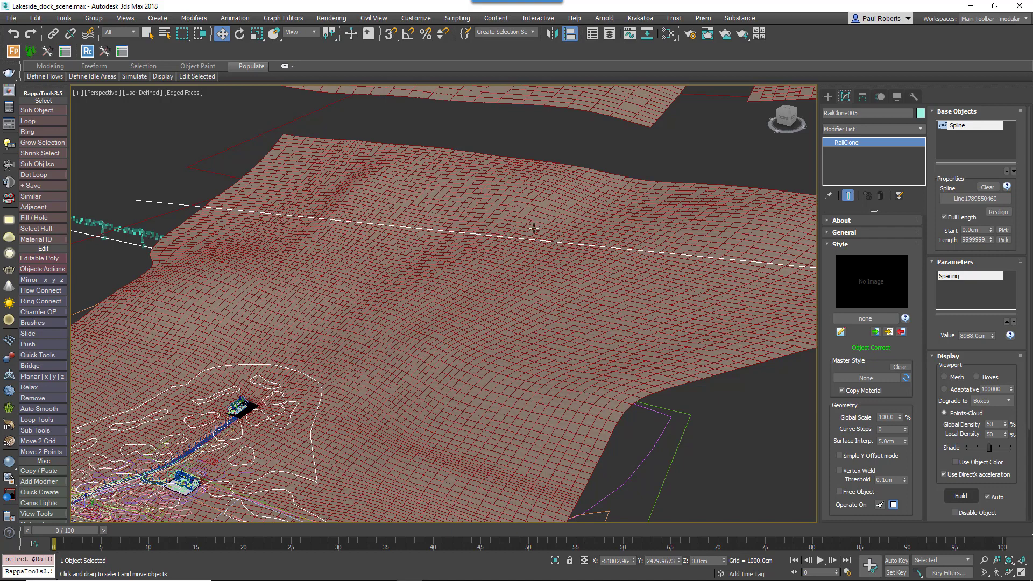
Pick the spline crossing the terrain as the RailClone path
{"action": "left_click", "coordinate": [975, 198]}
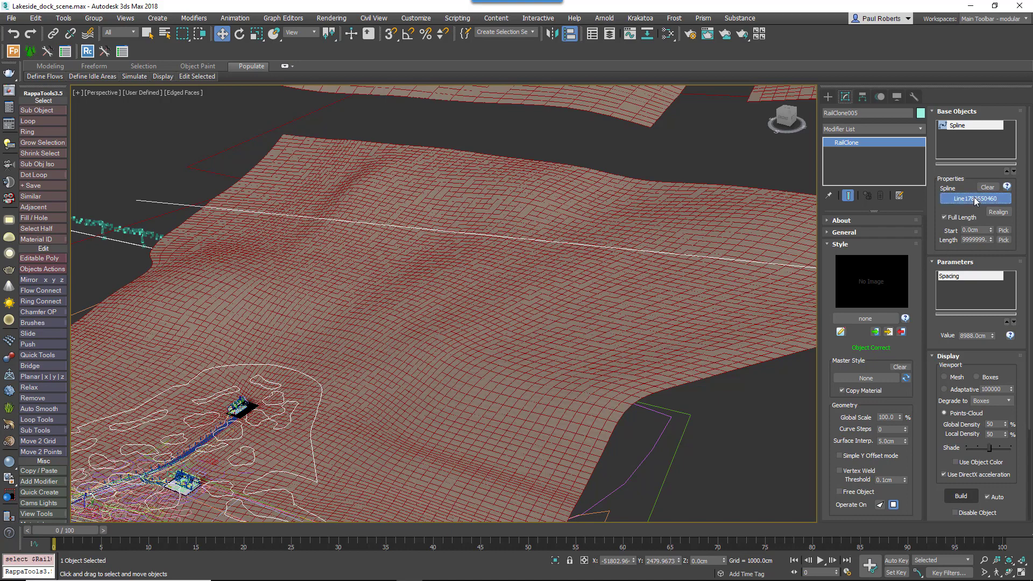
{"action": "left_click", "coordinate": [712, 259]}
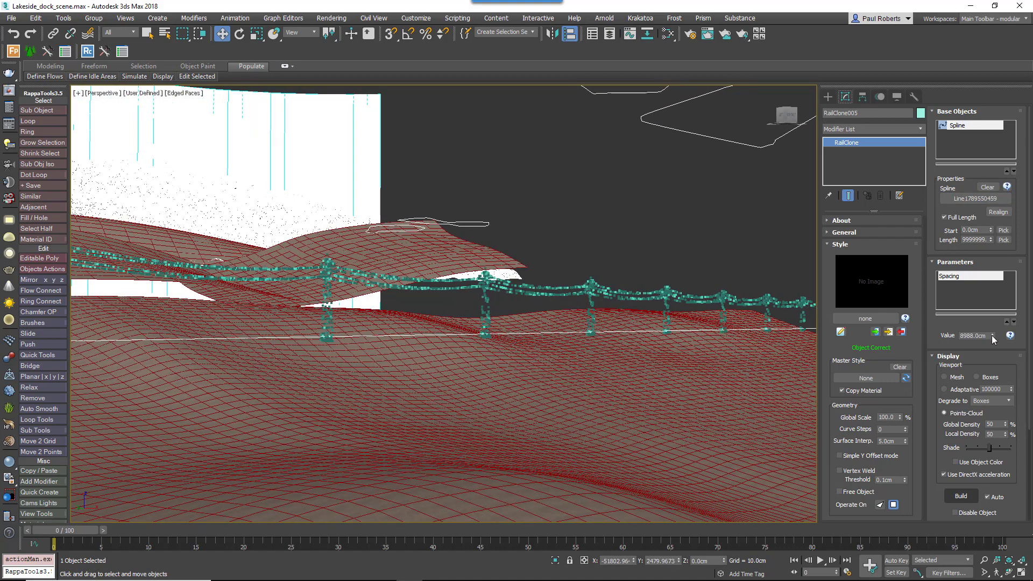
{"action": "left_click_drag", "start_coordinate": [992, 335], "coordinate": [993, 313]}
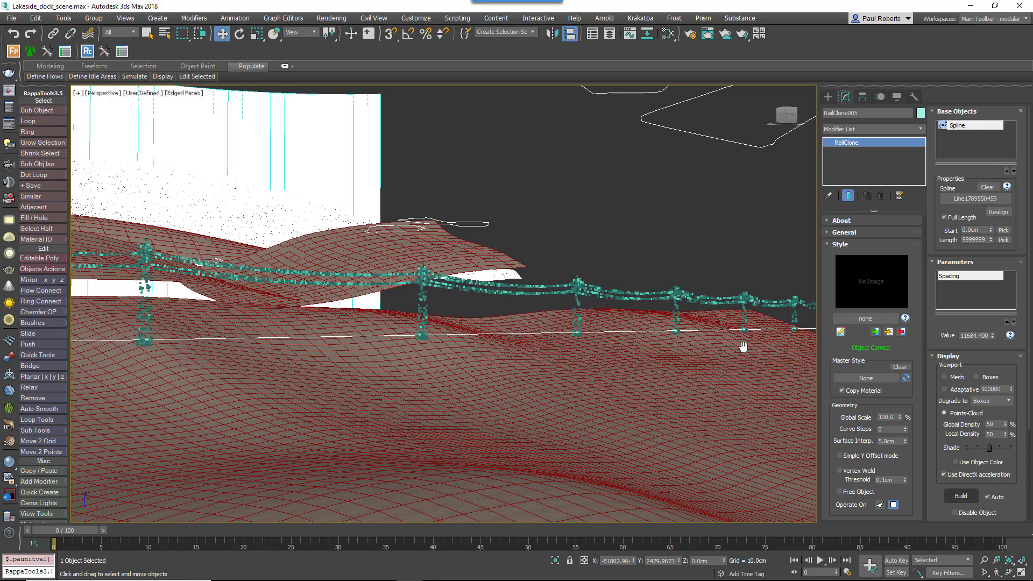
{"action": "middle_click_drag", "start_coordinate": [743, 347], "coordinate": [810, 345]}
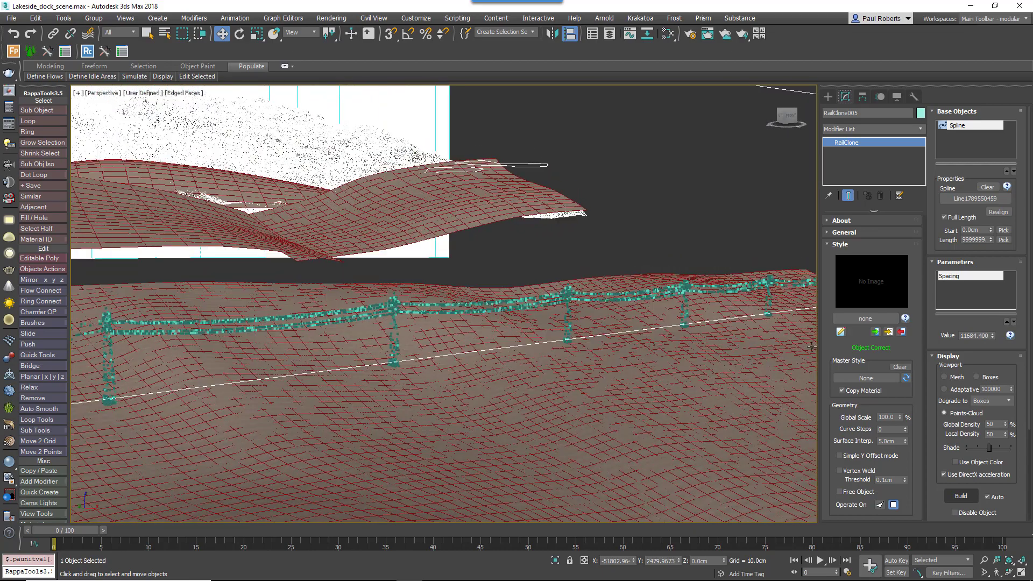
Add a Surface node using Plane001 in the Style Editor and wire it into Linear 1S
{"action": "left_click", "coordinate": [841, 332]}
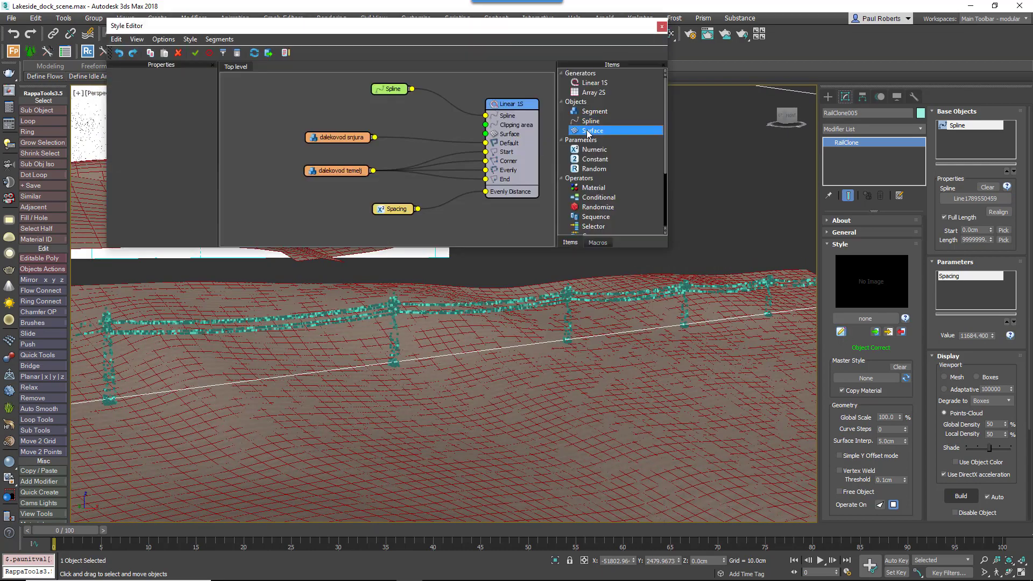
{"action": "left_click_drag", "start_coordinate": [592, 131], "coordinate": [330, 115]}
{"action": "left_click", "coordinate": [172, 97]}
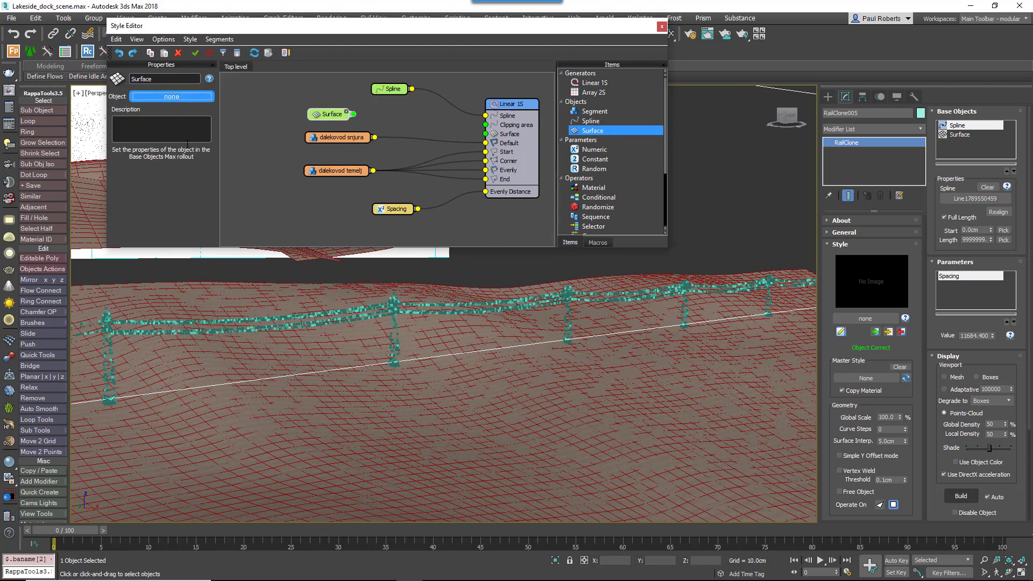
{"action": "left_click", "coordinate": [325, 253]}
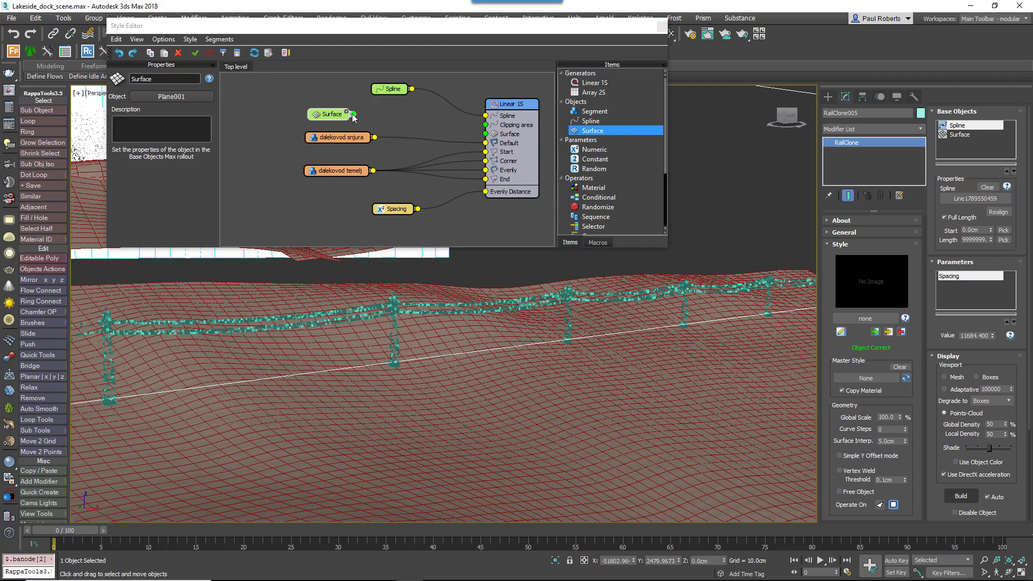
{"action": "left_click_drag", "start_coordinate": [354, 115], "coordinate": [486, 133]}
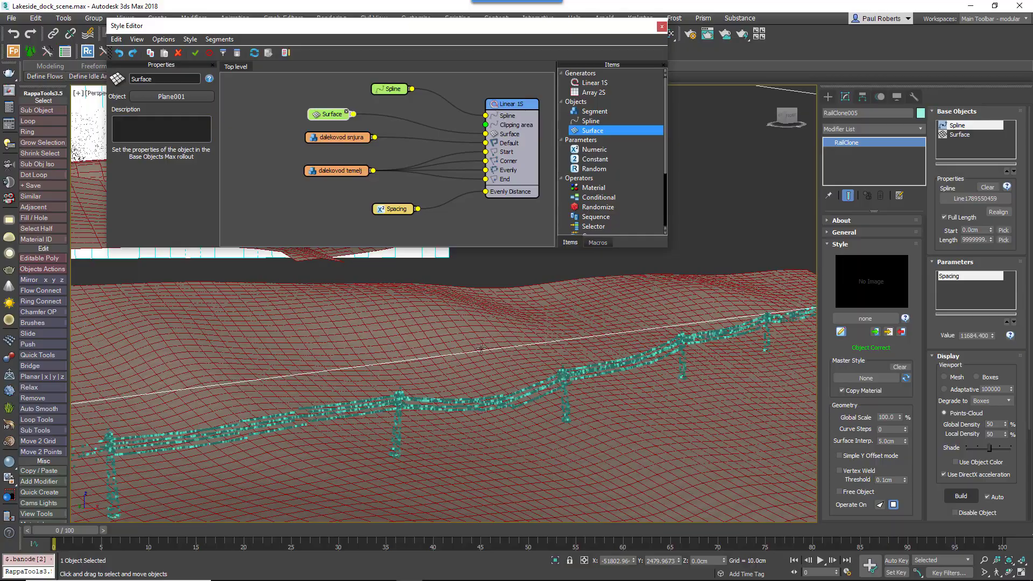
{"action": "middle_click_drag", "start_coordinate": [477, 369], "coordinate": [600, 366], "text": "alt"}
{"action": "scroll", "coordinate": [605, 343], "scroll_direction": "up", "scroll_amount": 5}
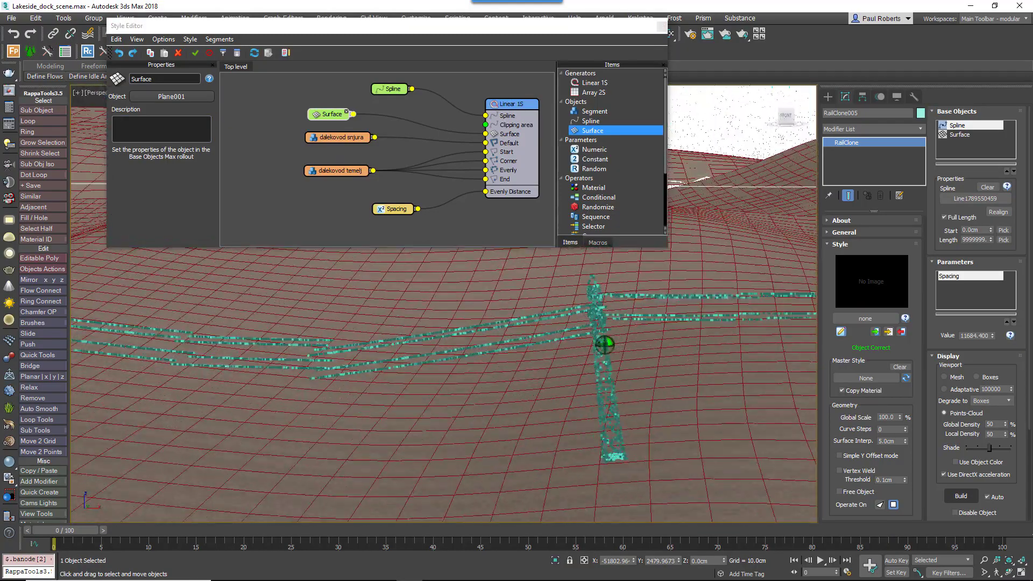
{"action": "middle_click_drag", "start_coordinate": [613, 323], "coordinate": [630, 324]}
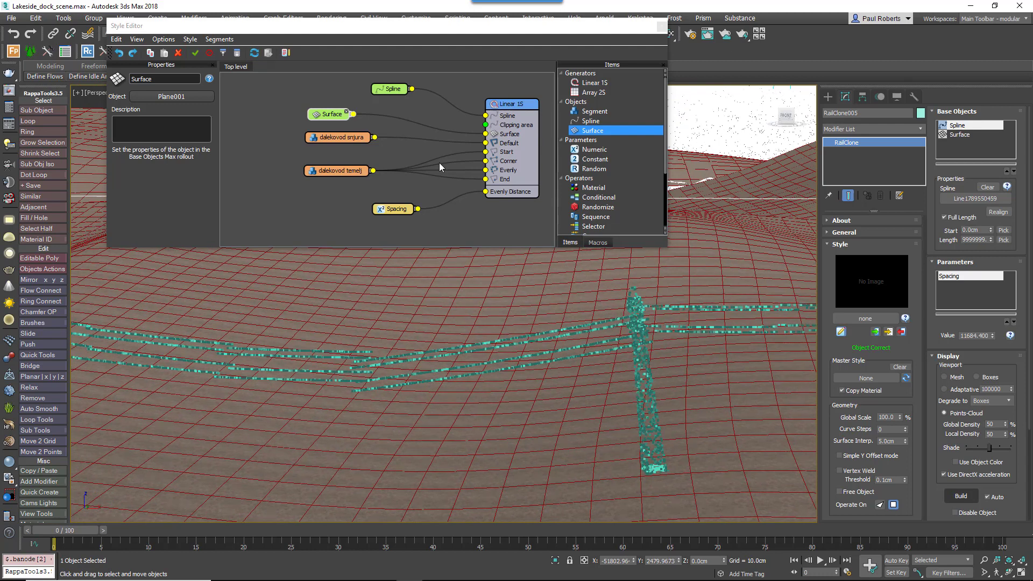
Give the dalekovod temelj pylon Stepped deformation with Bend and Slice unchecked
{"action": "left_click", "coordinate": [349, 171]}
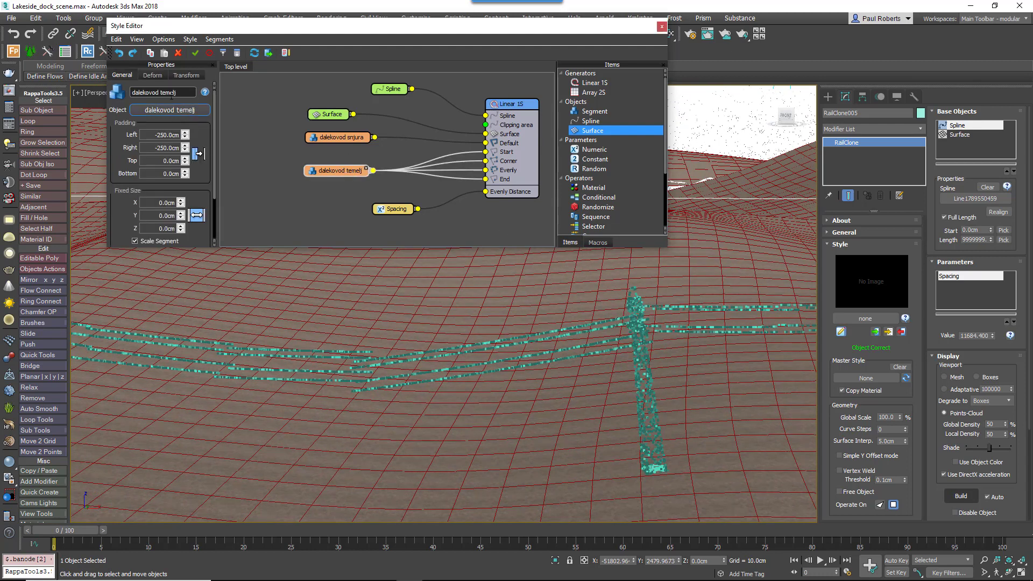
{"action": "left_click", "coordinate": [150, 76]}
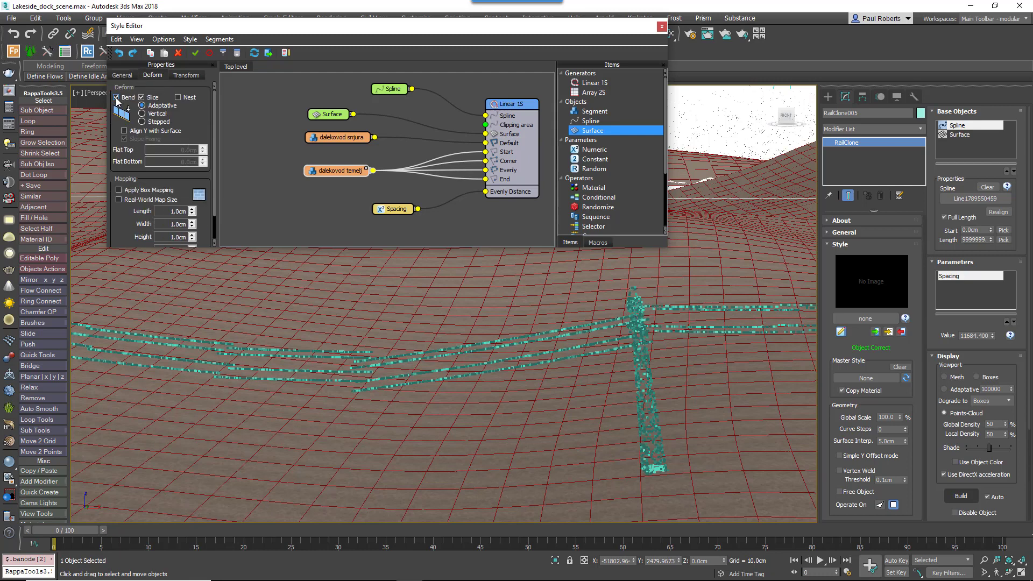
{"action": "left_click", "coordinate": [116, 99]}
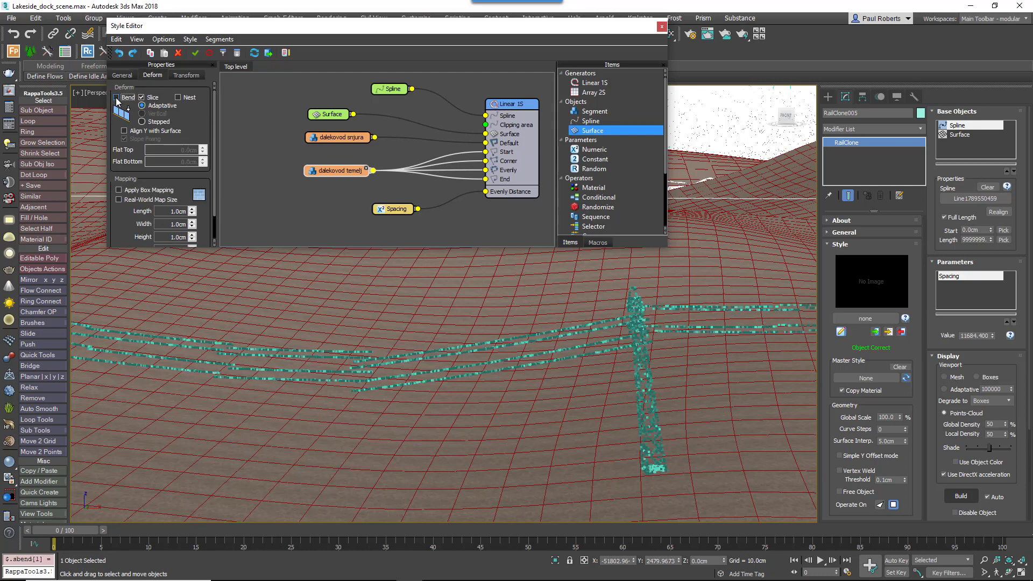
{"action": "left_click", "coordinate": [142, 99]}
{"action": "left_click", "coordinate": [142, 98]}
{"action": "left_click", "coordinate": [142, 122]}
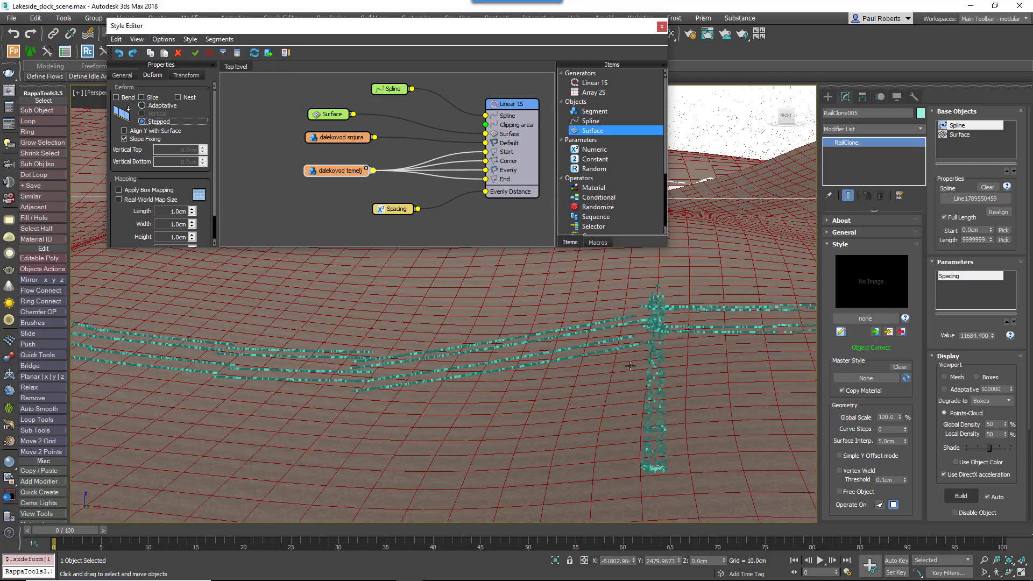
Turn on Slice and Vertical deformation for the dalekovod snjura cable segment
{"action": "middle_click_drag", "start_coordinate": [630, 366], "coordinate": [773, 383]}
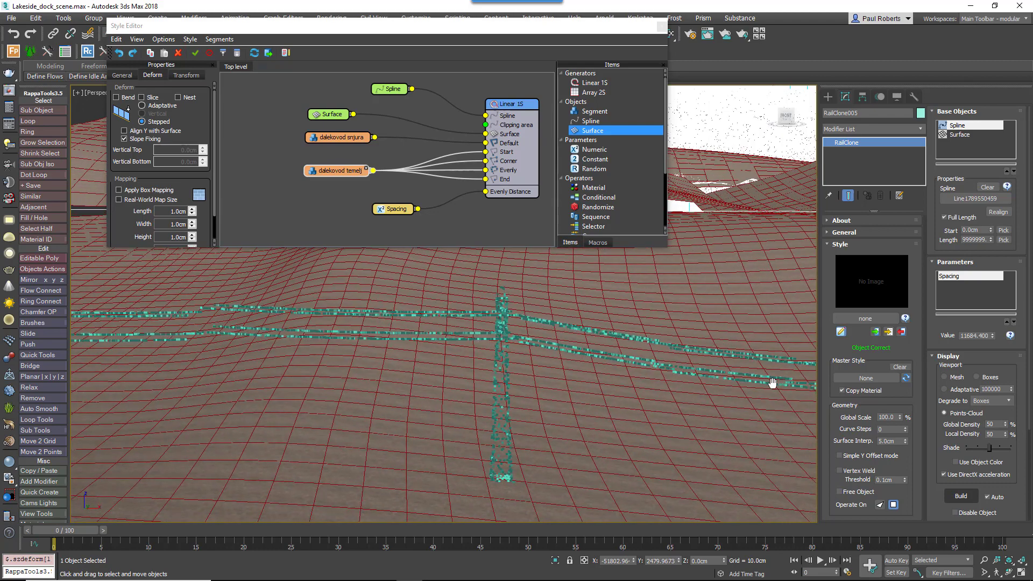
{"action": "middle_click_drag", "start_coordinate": [773, 382], "coordinate": [737, 371]}
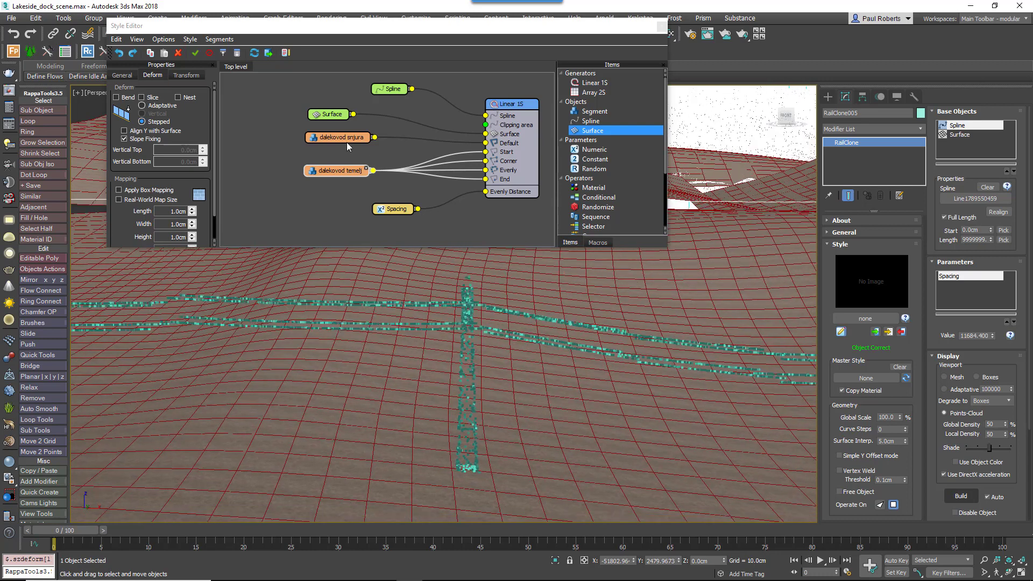
{"action": "left_click", "coordinate": [342, 137]}
{"action": "left_click", "coordinate": [153, 75]}
{"action": "left_click", "coordinate": [142, 98]}
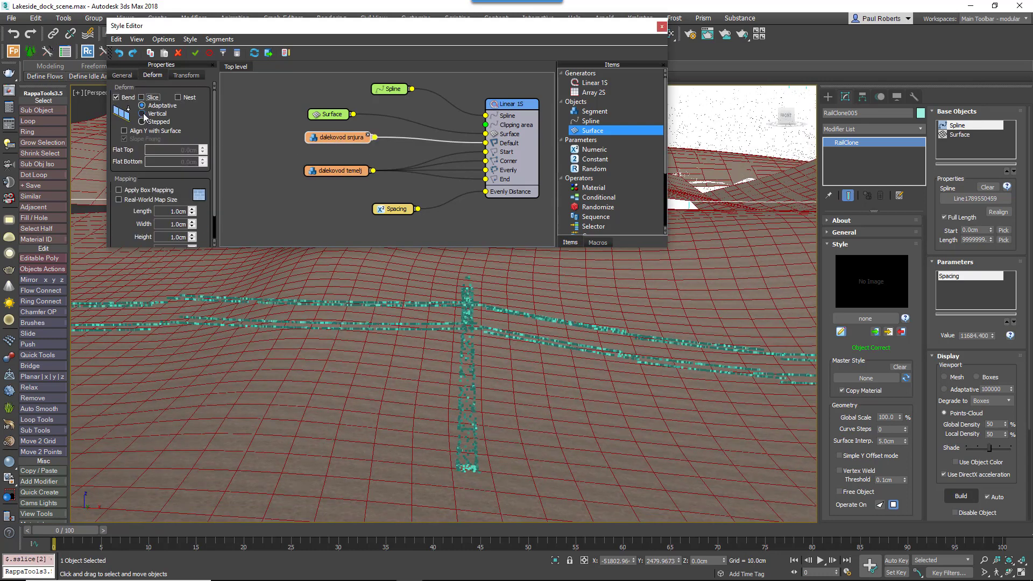
{"action": "left_click", "coordinate": [142, 114]}
{"action": "middle_click_drag", "start_coordinate": [475, 395], "coordinate": [438, 367]}
{"action": "scroll", "coordinate": [457, 348], "scroll_direction": "up", "scroll_amount": 3}
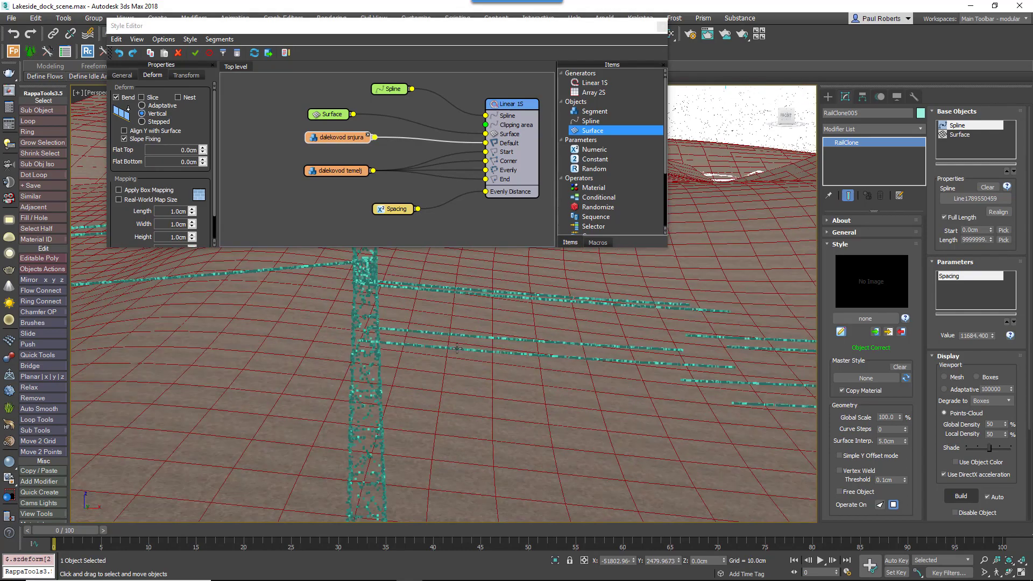
{"action": "scroll", "coordinate": [457, 348], "scroll_direction": "down", "scroll_amount": 2}
Close the style editor, run a V-Ray preview render, stop it early, and zoom in on the pylon
{"action": "left_click", "coordinate": [661, 26]}
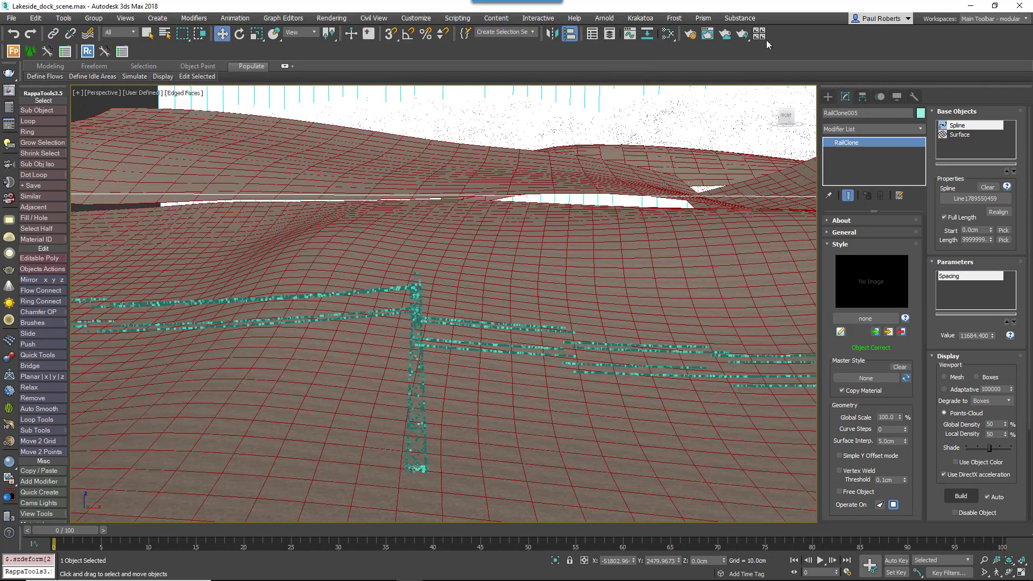
{"action": "left_click", "coordinate": [743, 34]}
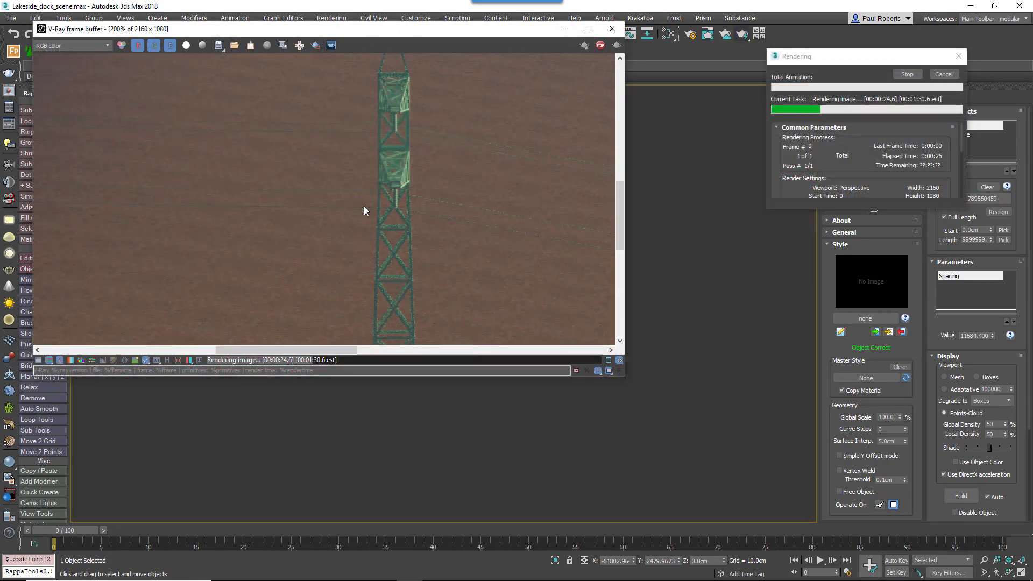
{"action": "left_click", "coordinate": [907, 75]}
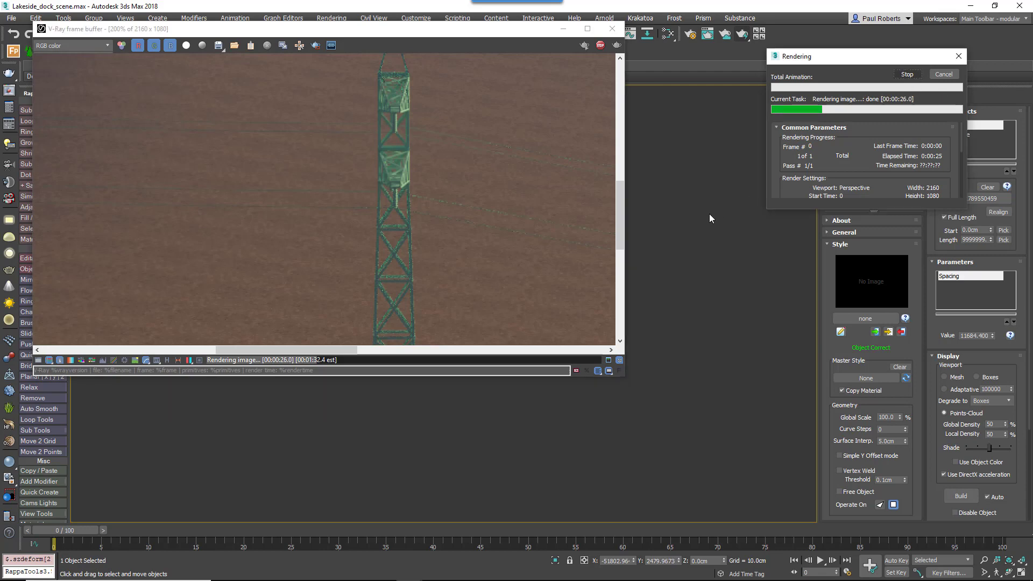
{"action": "scroll", "coordinate": [358, 208], "scroll_direction": "down", "scroll_amount": 1}
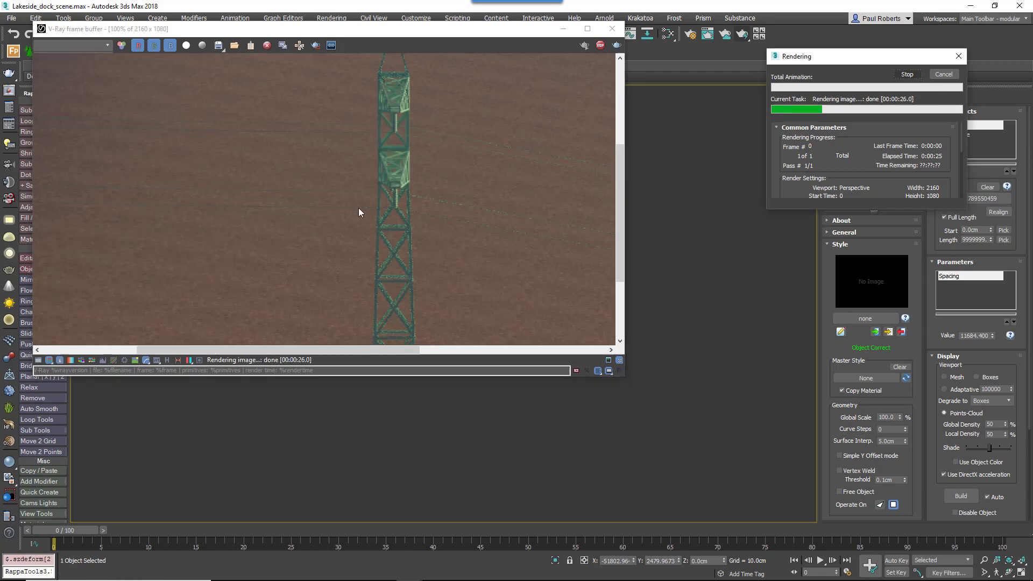
{"action": "scroll", "coordinate": [358, 207], "scroll_direction": "down", "scroll_amount": 1}
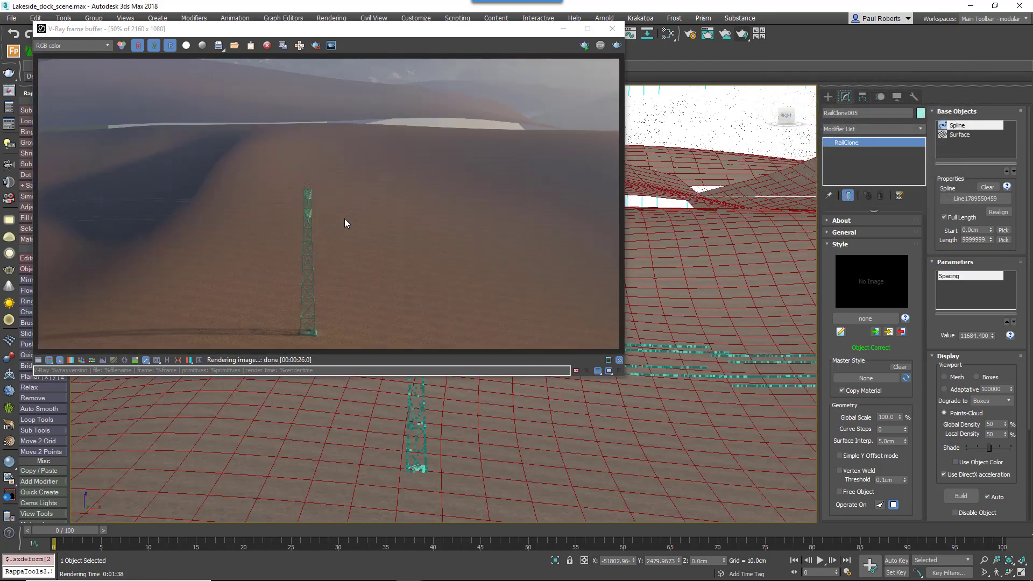
{"action": "scroll", "coordinate": [303, 225], "scroll_direction": "up", "scroll_amount": 2}
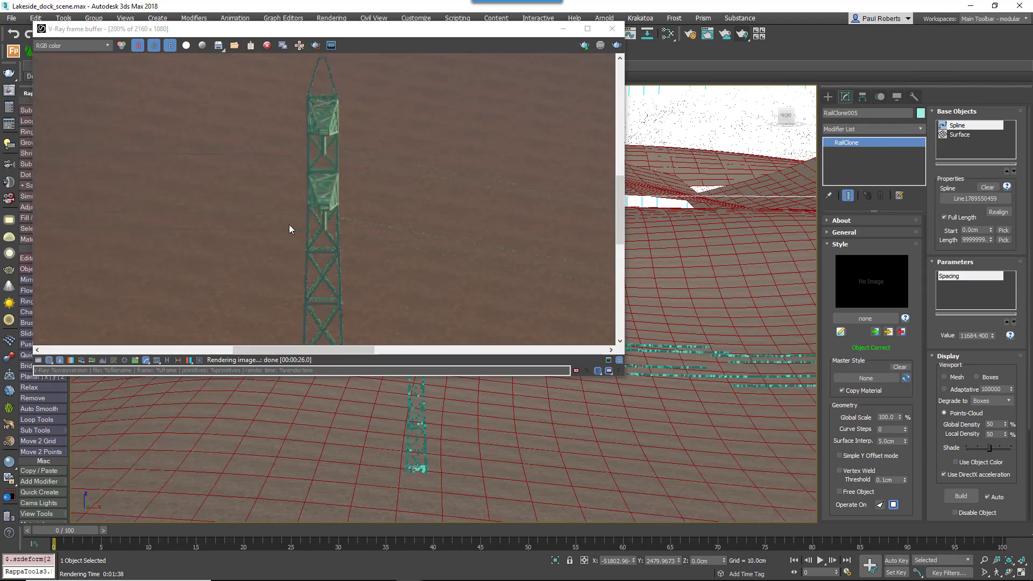